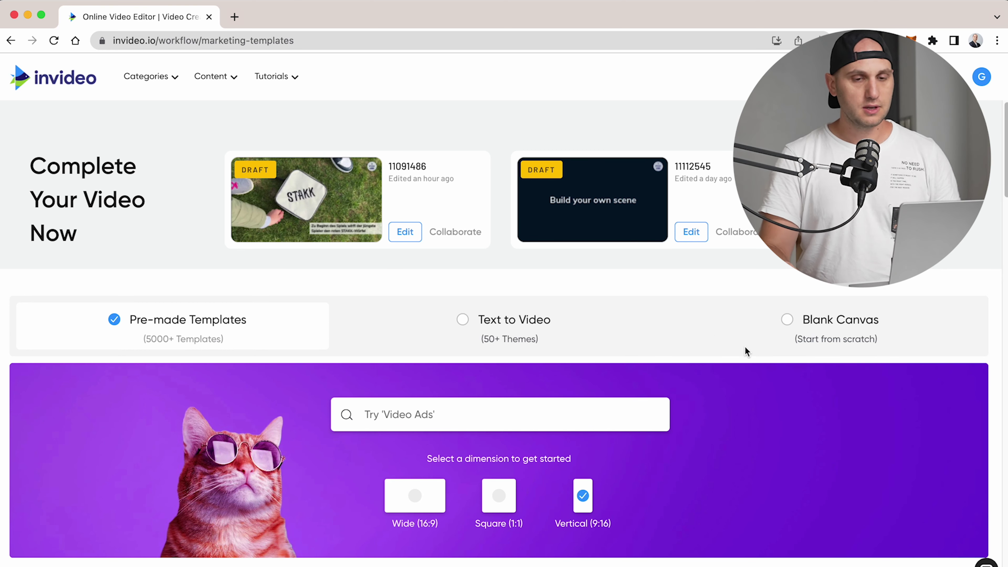
# Create a Blank Canvas video in Vertical (9:16) format and open it in the editor
pyautogui.click(786, 319)
pyautogui.scroll(-4, 587, 396)
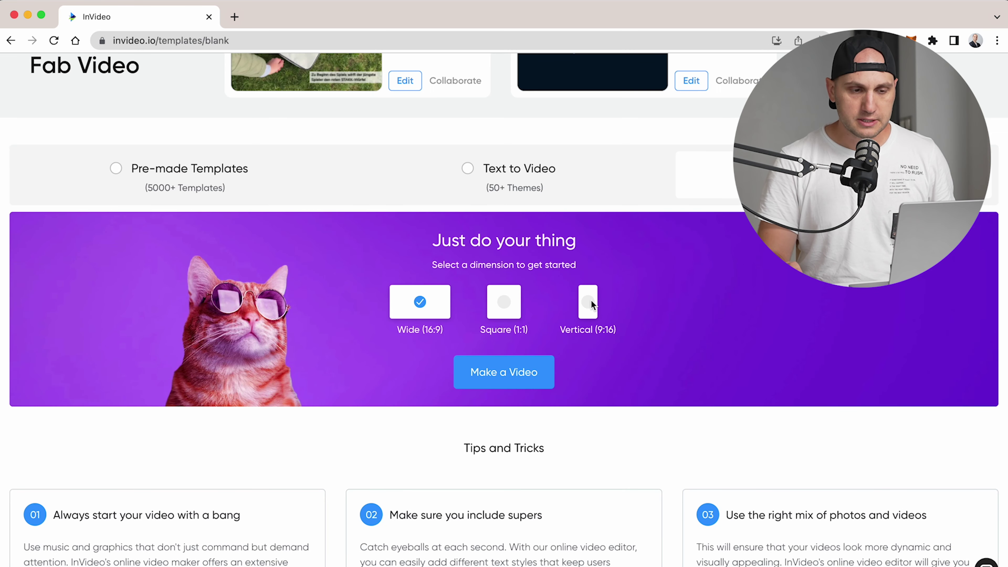
pyautogui.click(592, 301)
pyautogui.scroll(-1, 591, 300)
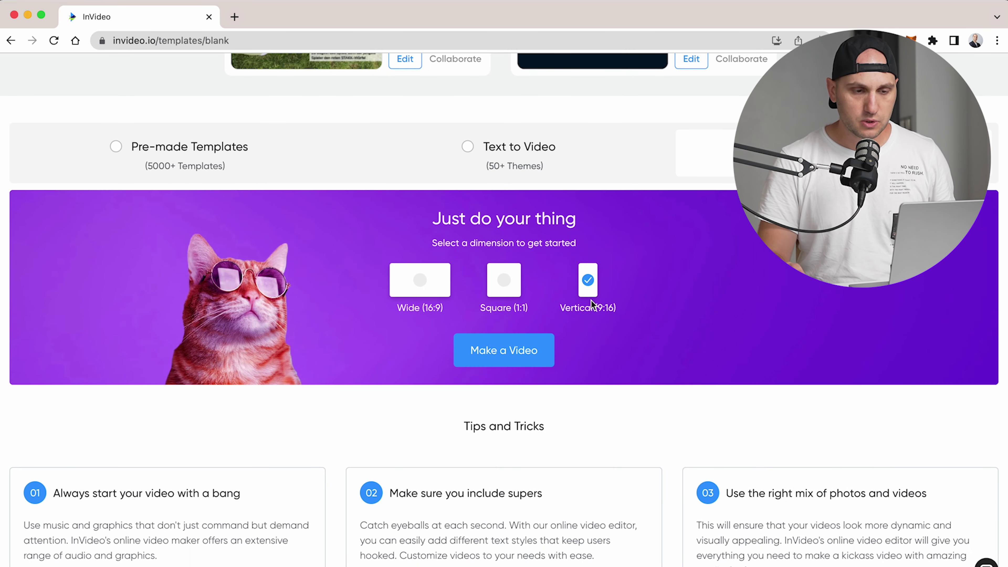
pyautogui.click(511, 355)
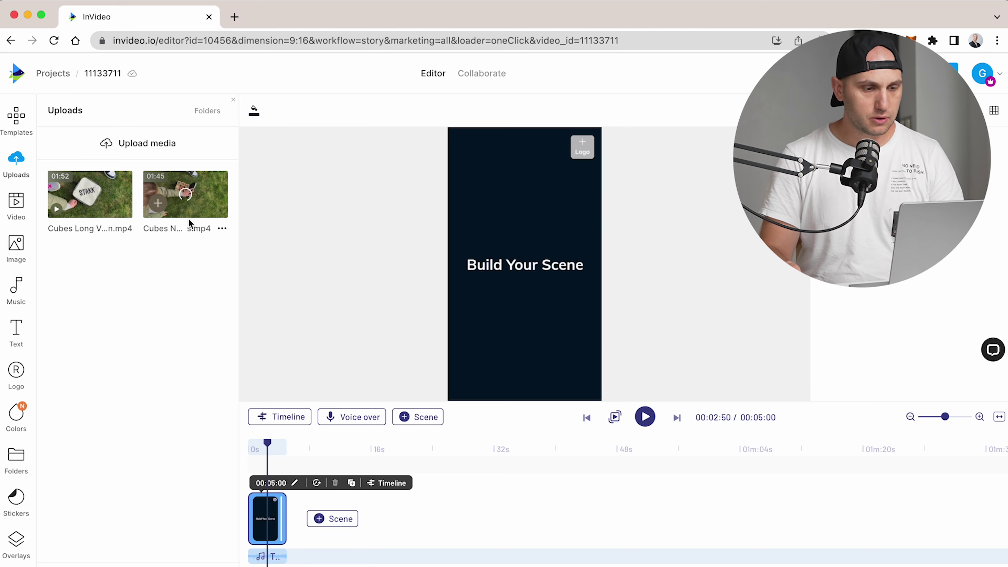
# Select IMG_1754 and IMG_1773 with IMG_1747 in Finder and drag them into InVideo's Uploads
pyautogui.press('super+Tab')
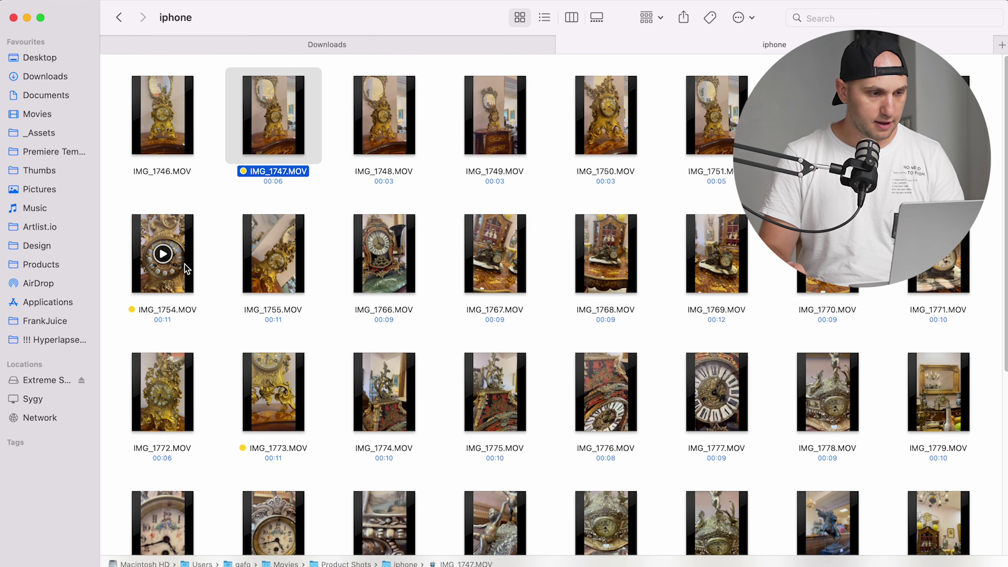
pyautogui.keyDown('super'); pyautogui.click(182, 274); pyautogui.keyUp('super')
pyautogui.keyDown('super'); pyautogui.click(276, 367); pyautogui.keyUp('super')
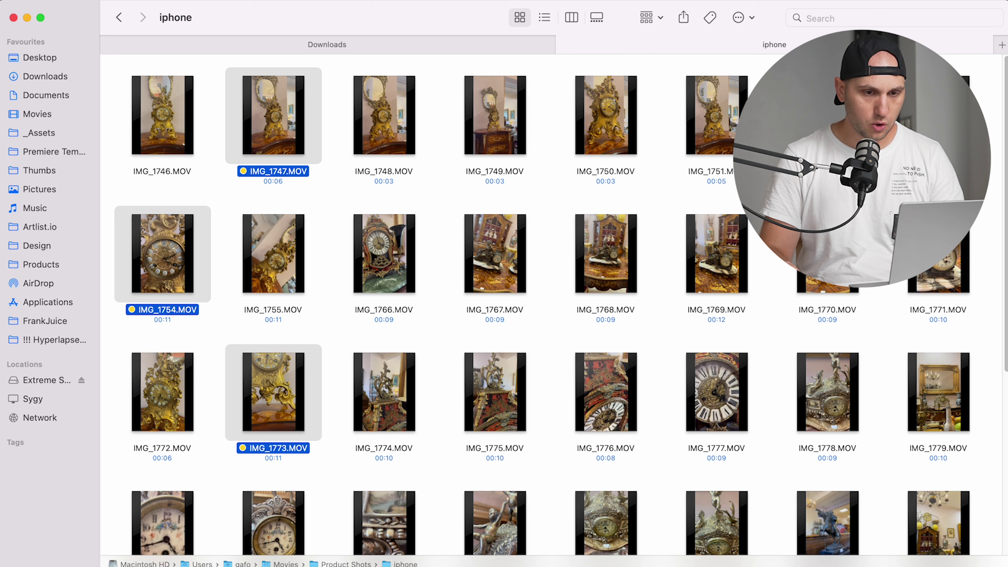
pyautogui.moveTo(162, 253); pyautogui.dragTo(100, 324)
pyautogui.press('super+Tab')
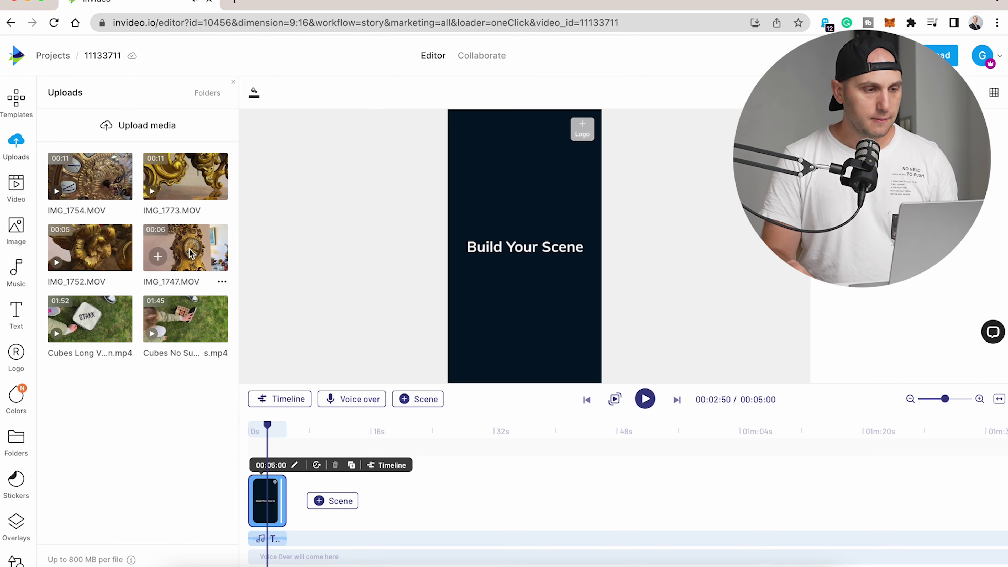
# Drag IMG_1747.MOV onto the timeline, shorten its end in Trim, and add it as Scene 01
pyautogui.moveTo(181, 247); pyautogui.dragTo(254, 498)
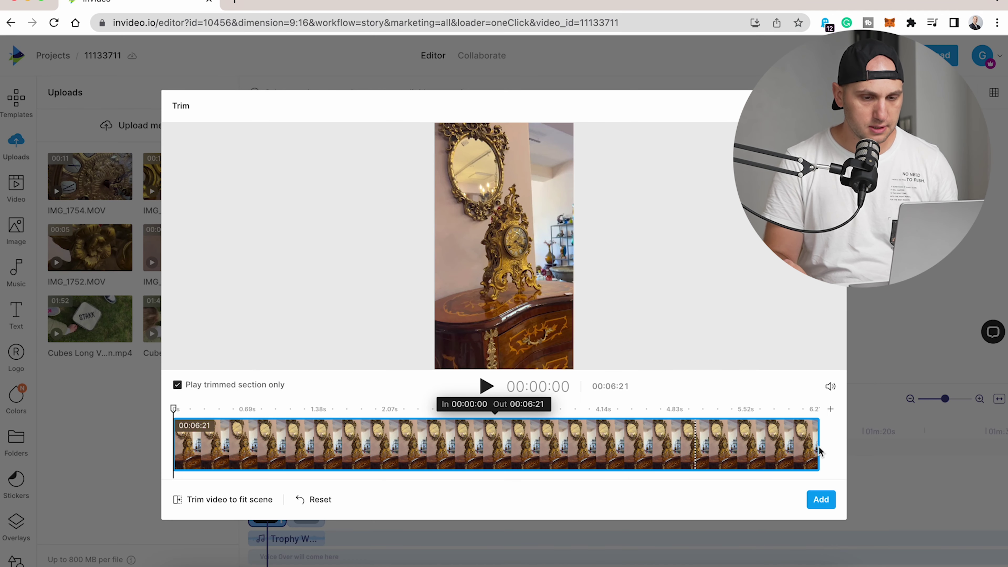
pyautogui.moveTo(818, 451)
pyautogui.mouseDown()
pyautogui.moveTo(440, 449)
pyautogui.moveTo(817, 444)
pyautogui.mouseUp()
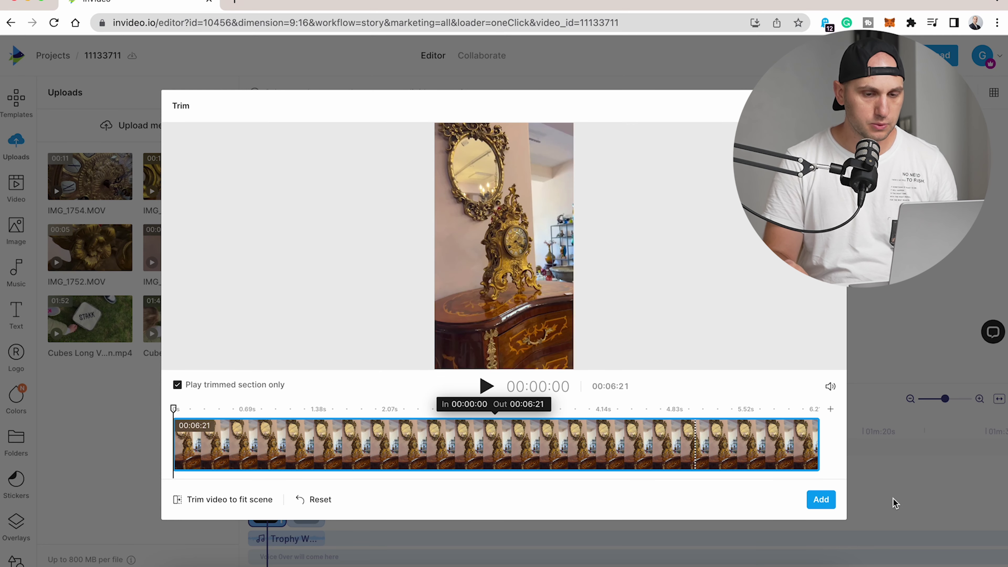
pyautogui.click(821, 499)
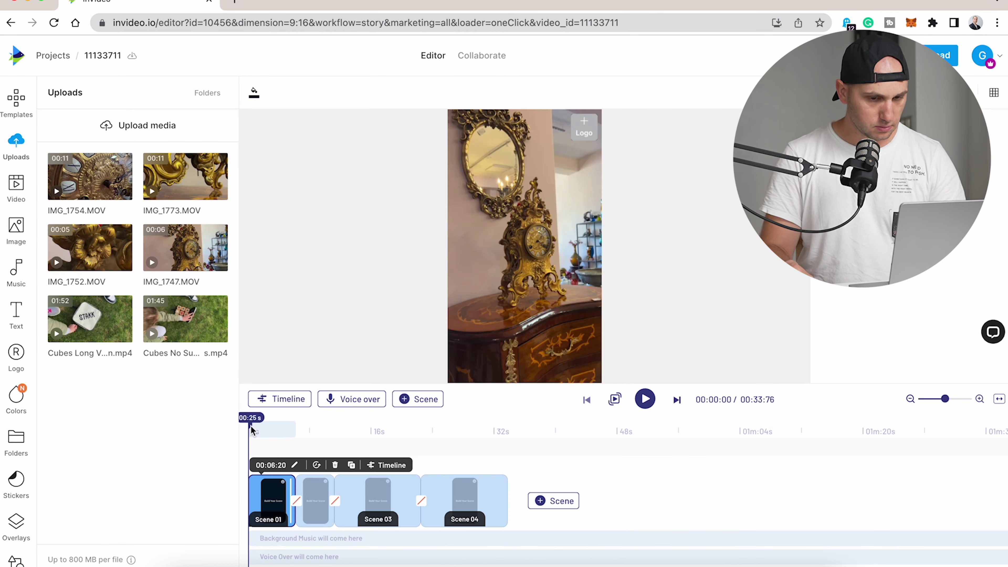
# Zoom the scene timeline and scrub the playhead through Scene 01's clock footage
pyautogui.click(979, 399)
pyautogui.click(980, 400)
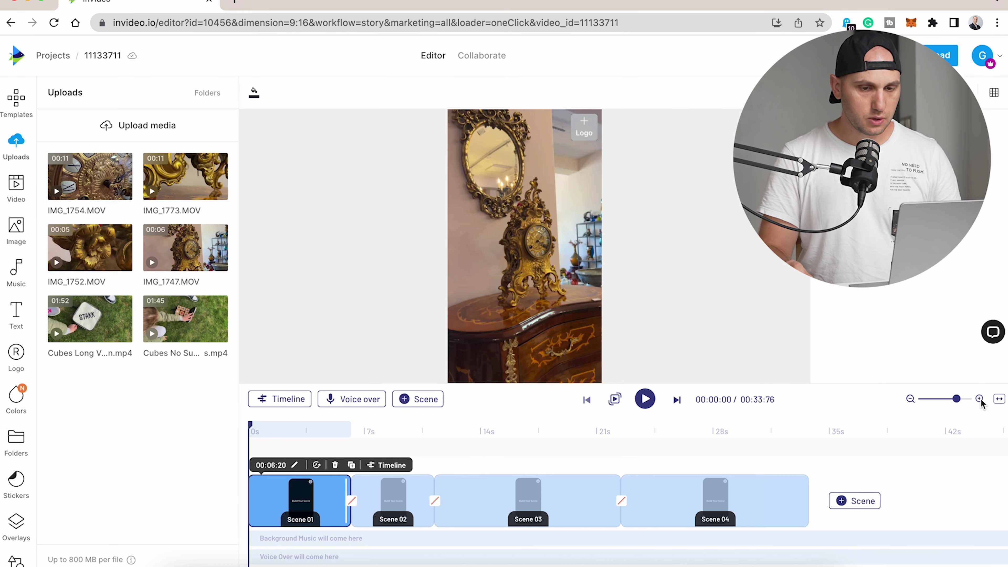
pyautogui.click(910, 399)
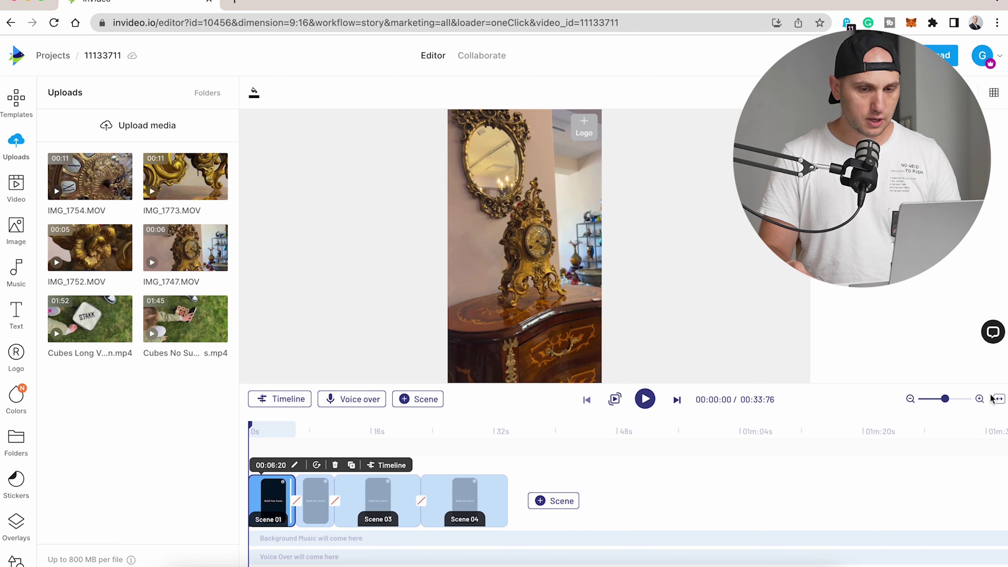
pyautogui.click(979, 399)
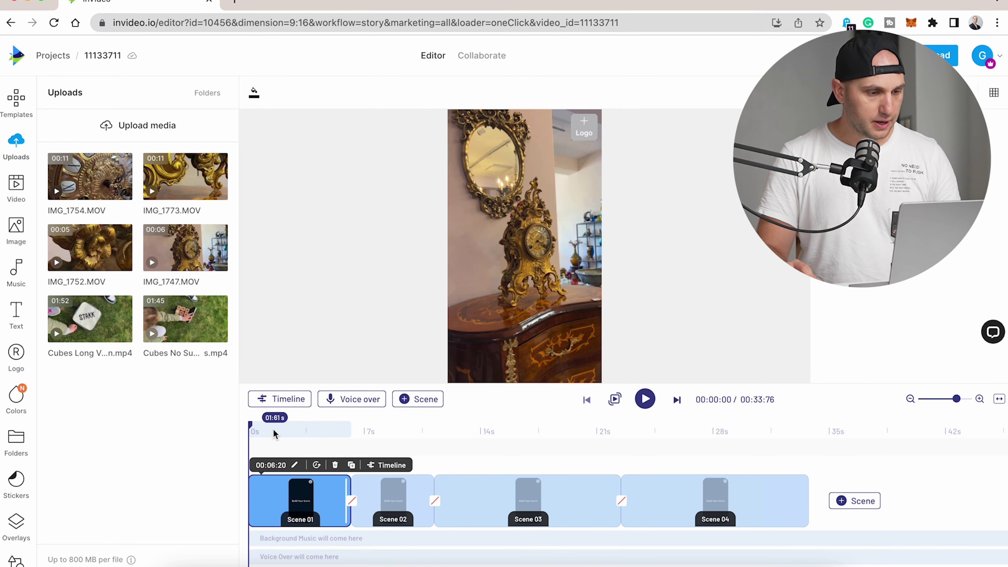
pyautogui.click(251, 427)
pyautogui.moveTo(251, 428); pyautogui.dragTo(291, 427)
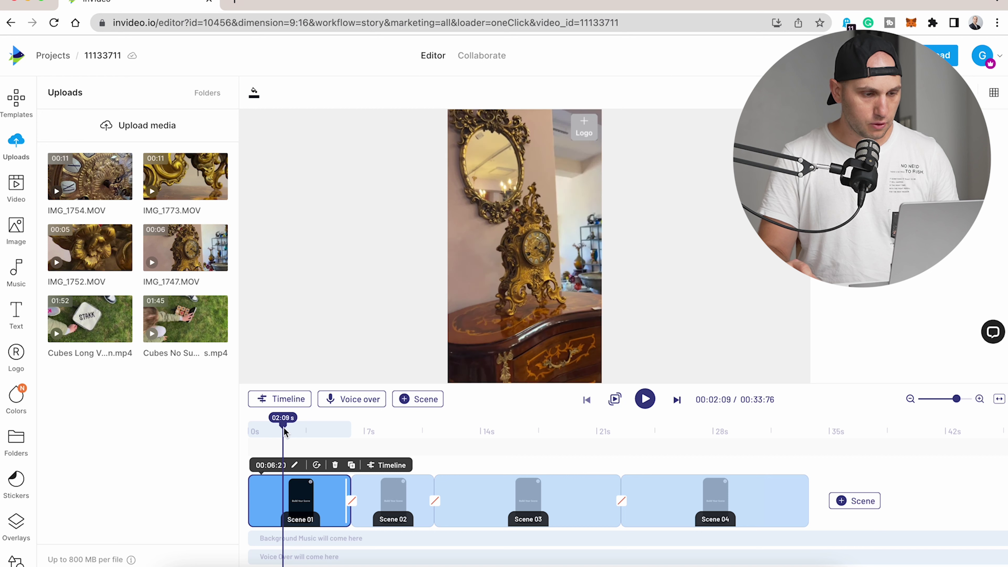
pyautogui.moveTo(284, 431); pyautogui.dragTo(286, 432)
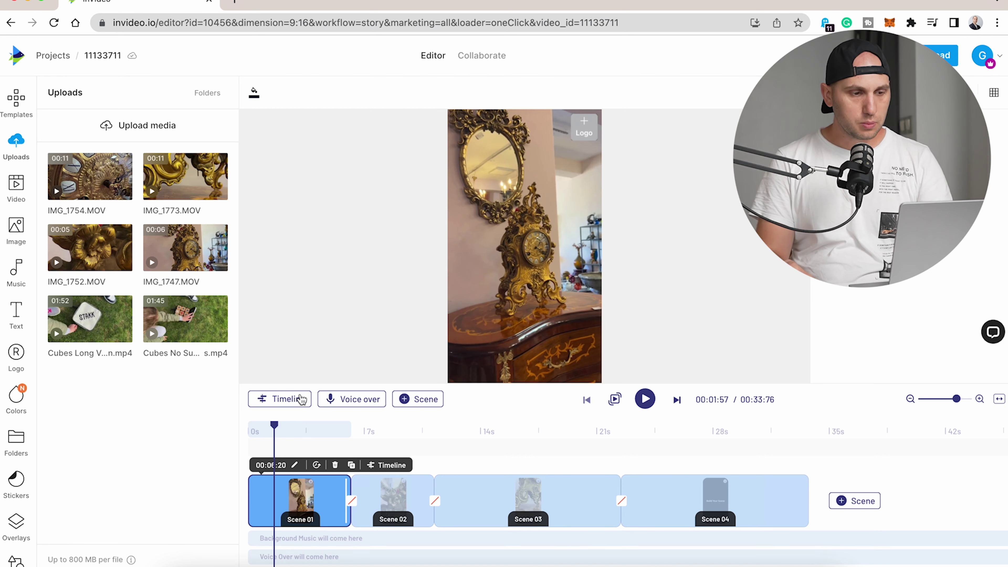
# Trim the opening seconds and last second off Scene 01's clock clip
pyautogui.click(292, 399)
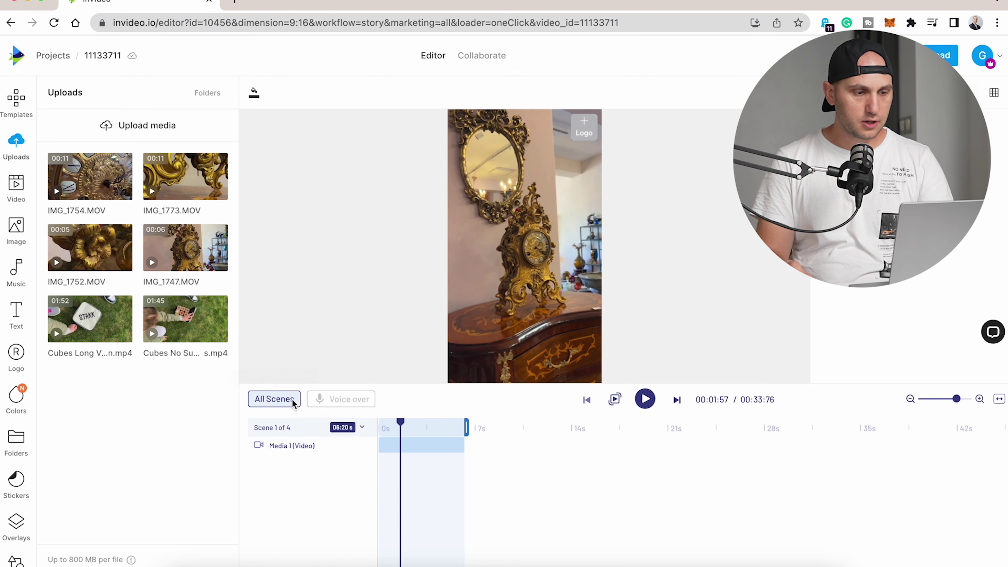
pyautogui.click(411, 446)
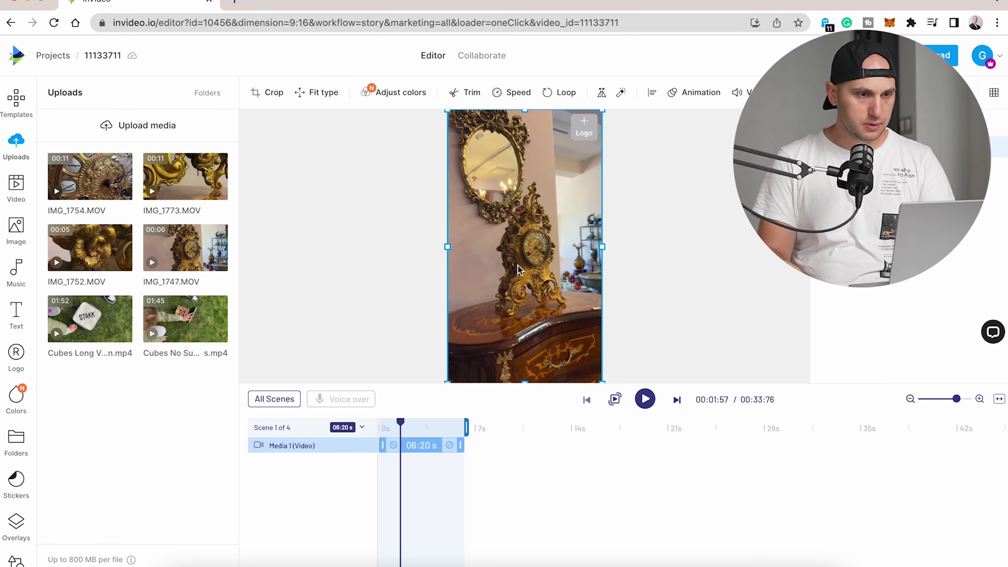
pyautogui.click(471, 93)
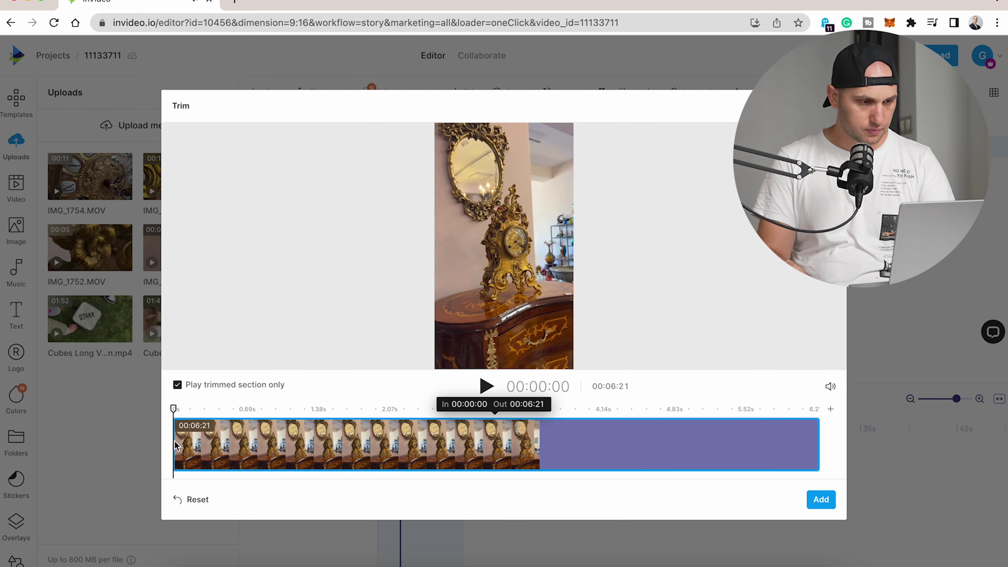
pyautogui.moveTo(174, 444); pyautogui.dragTo(421, 428)
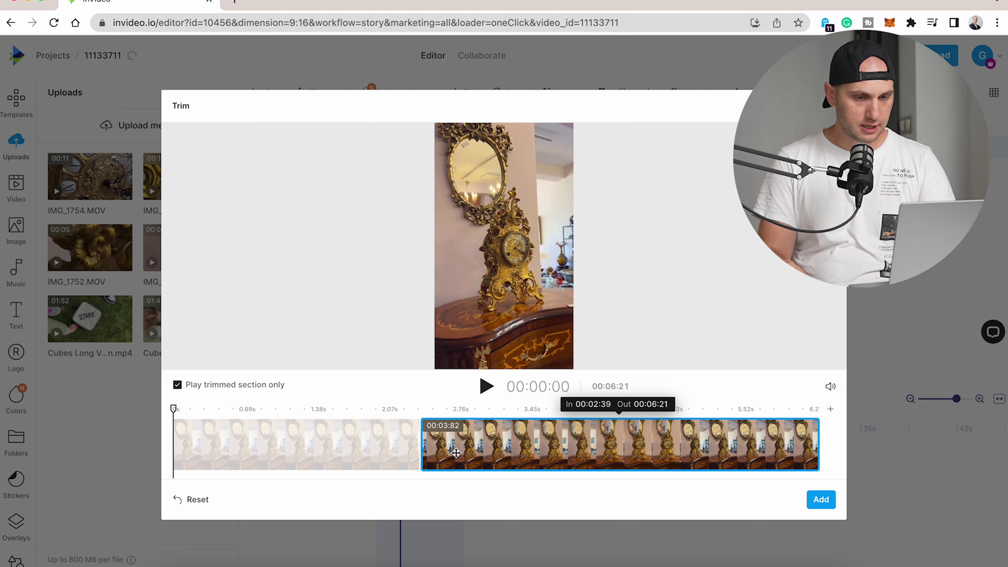
pyautogui.moveTo(819, 446); pyautogui.dragTo(670, 444)
pyautogui.click(821, 499)
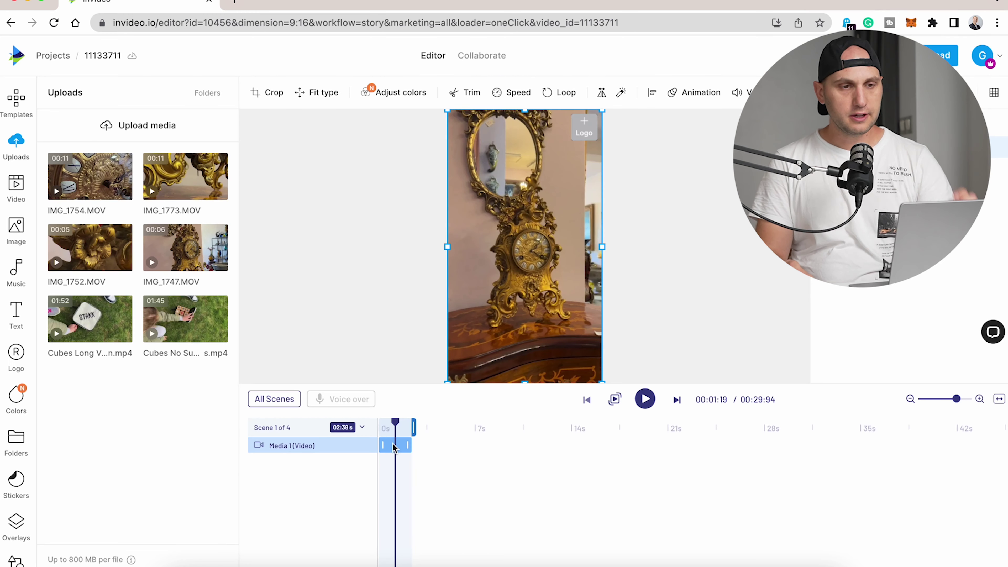
# Set the clip speed to 0.5, cut it to about 3 seconds, and lengthen Scene 3
pyautogui.click(523, 93)
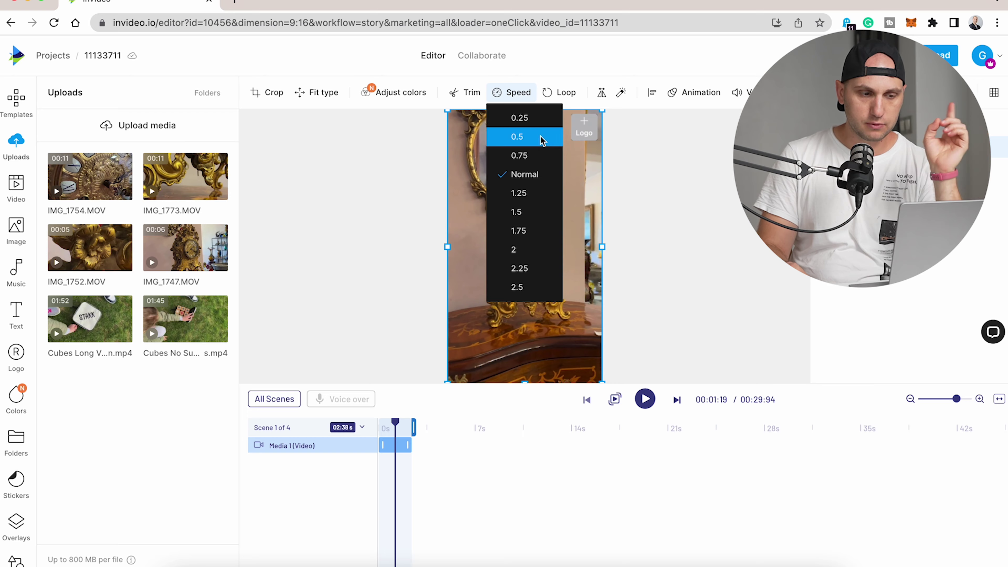
pyautogui.click(531, 136)
pyautogui.click(380, 427)
pyautogui.press('space')
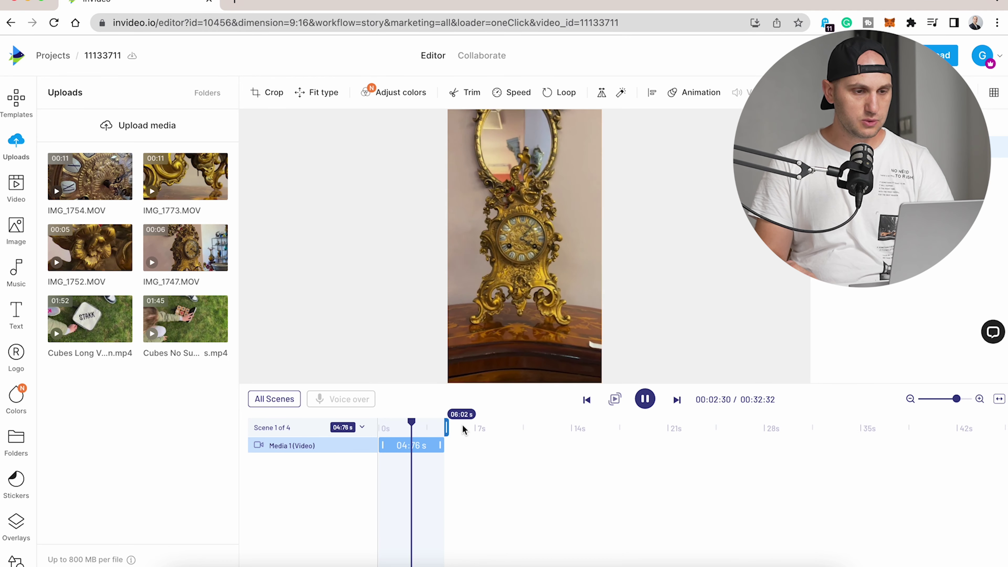
pyautogui.moveTo(446, 427); pyautogui.dragTo(401, 444)
pyautogui.click(263, 399)
pyautogui.click(266, 398)
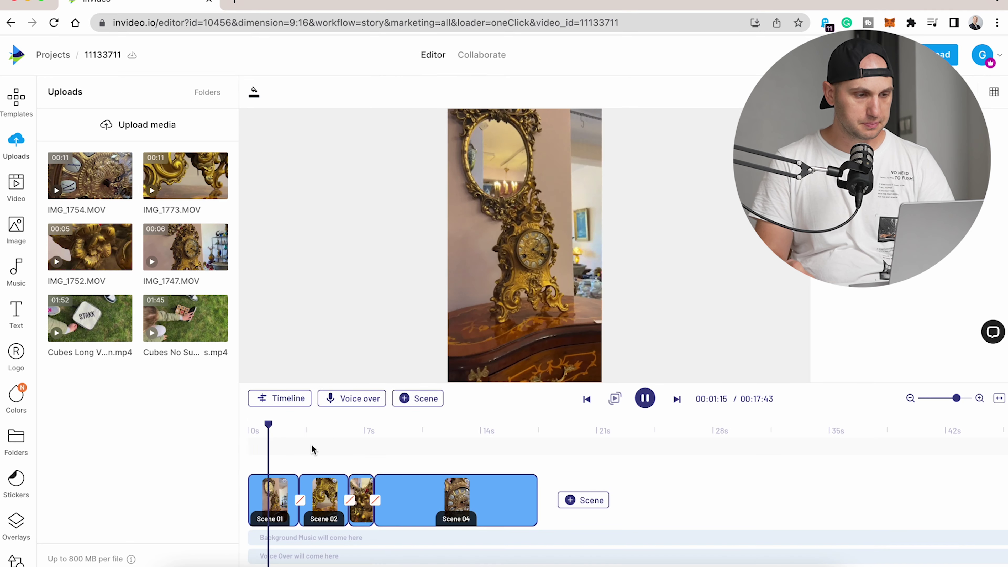
# Review the story, then apply a transition between Scene 01 and Scene 02
pyautogui.click(250, 431)
pyautogui.moveTo(253, 425)
pyautogui.mouseDown()
pyautogui.moveTo(470, 422)
pyautogui.moveTo(270, 423)
pyautogui.mouseUp()
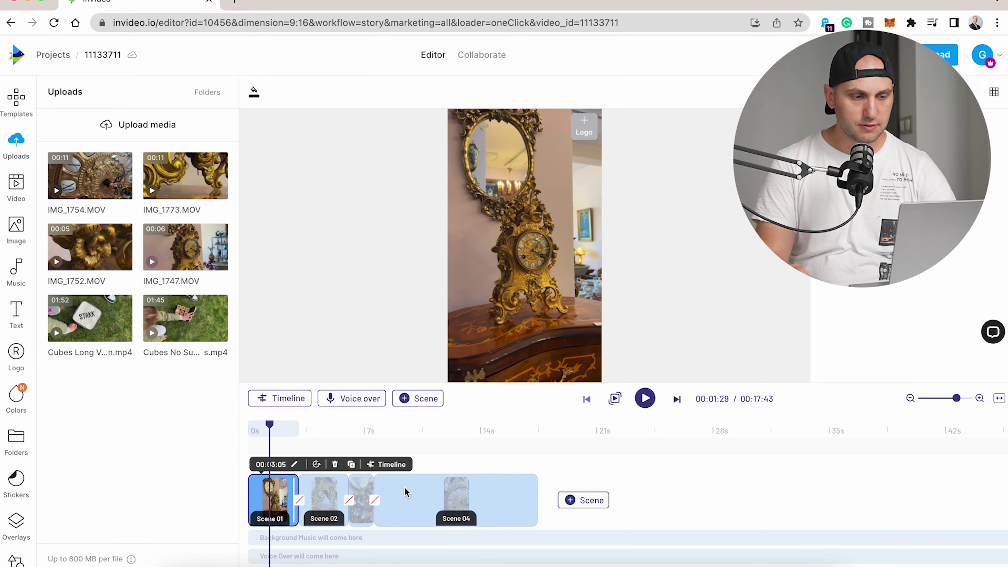
pyautogui.click(300, 500)
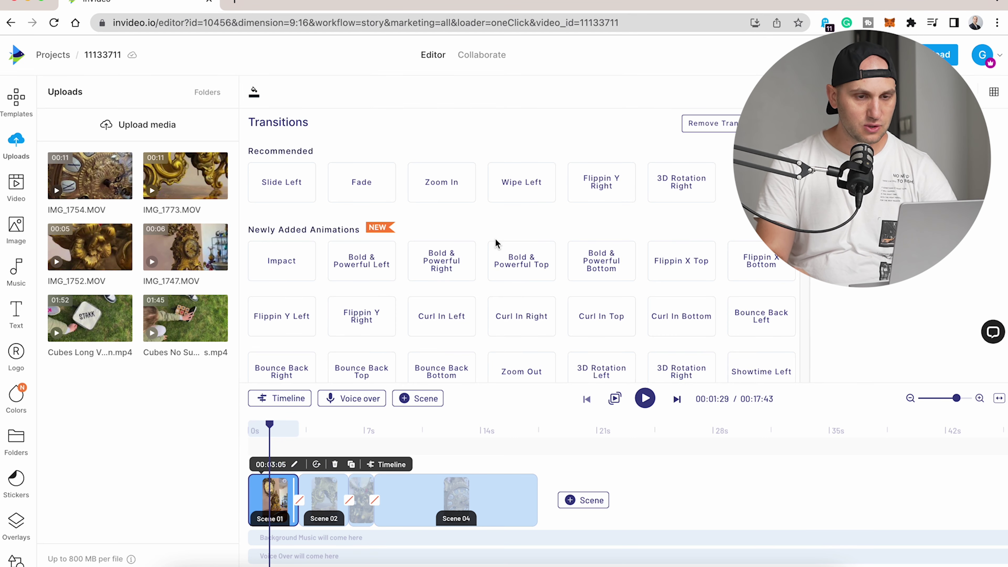
pyautogui.scroll(-15, 495, 249)
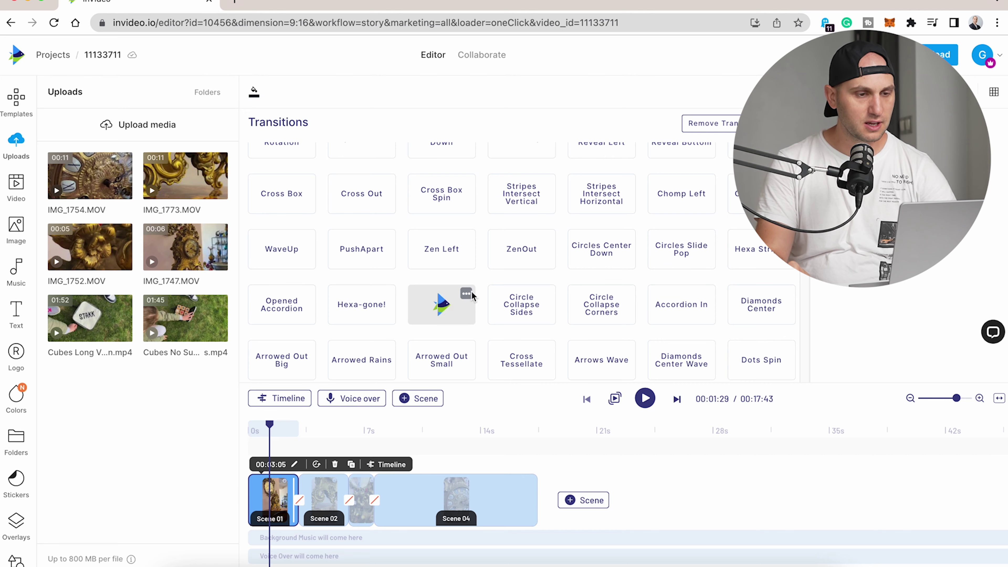
pyautogui.scroll(15, 461, 317)
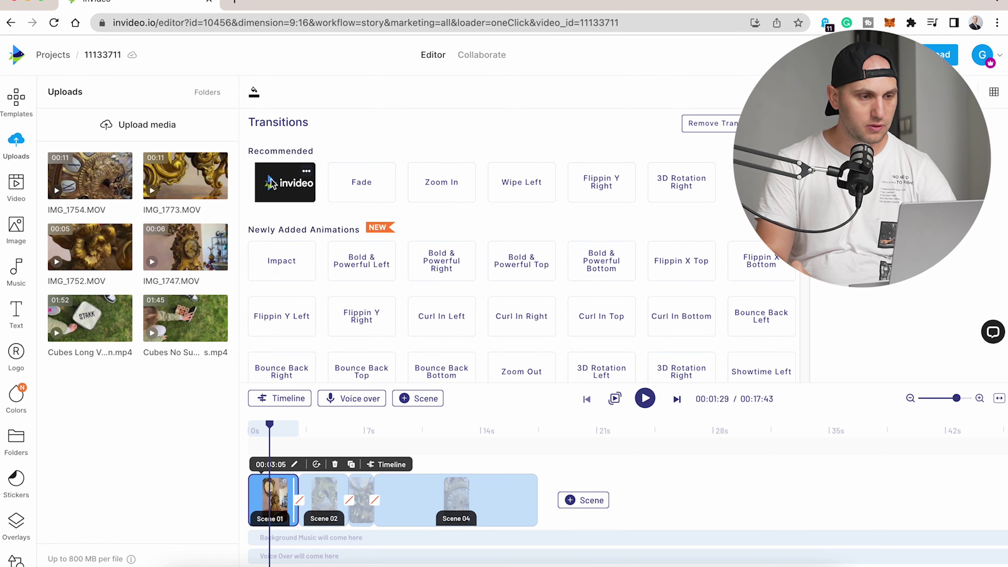
pyautogui.click(274, 188)
pyautogui.click(640, 467)
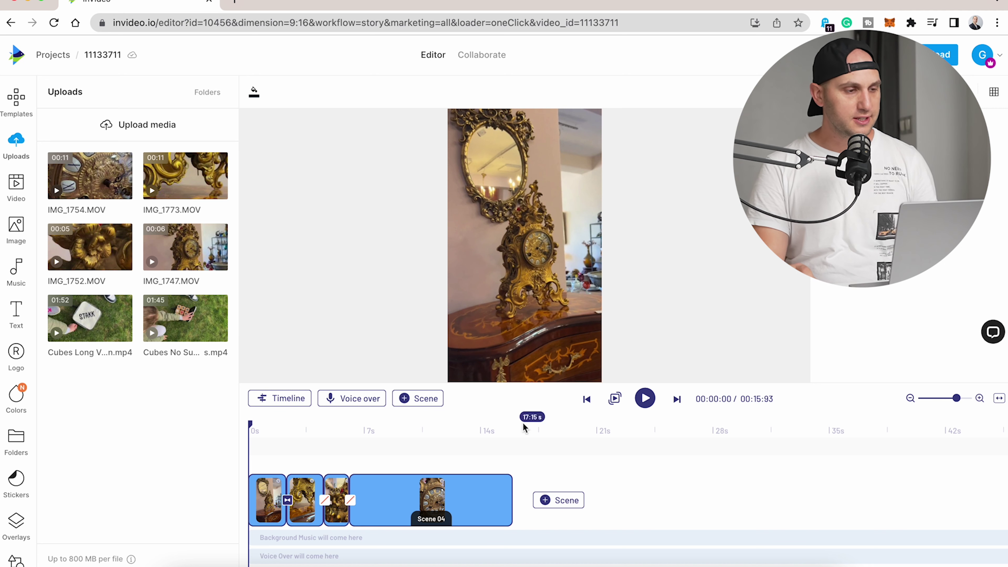
# Open the Add text panel and browse down to the Basic text styles
pyautogui.click(15, 314)
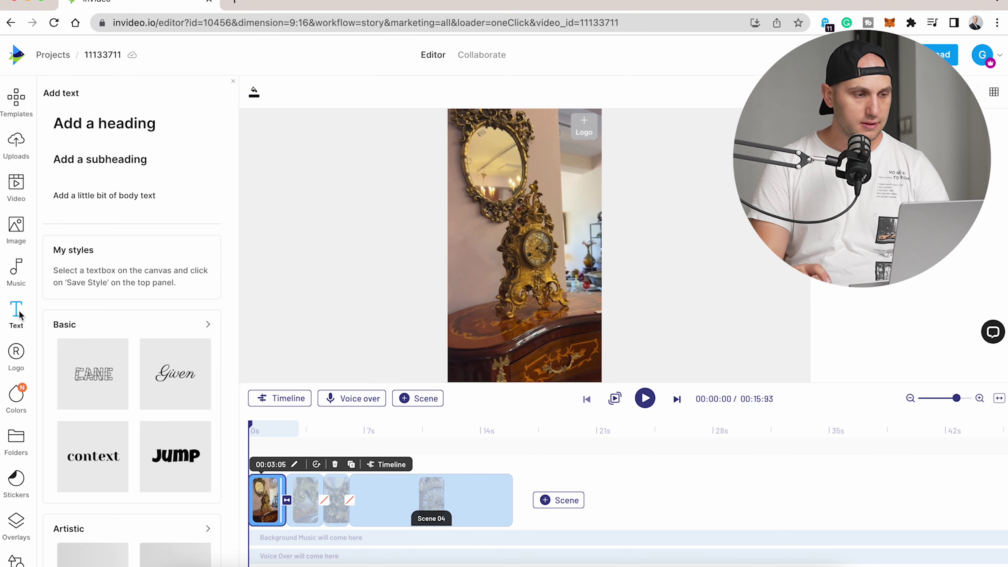
pyautogui.scroll(-3, 131, 277)
pyautogui.scroll(2, 132, 277)
pyautogui.scroll(-9, 154, 271)
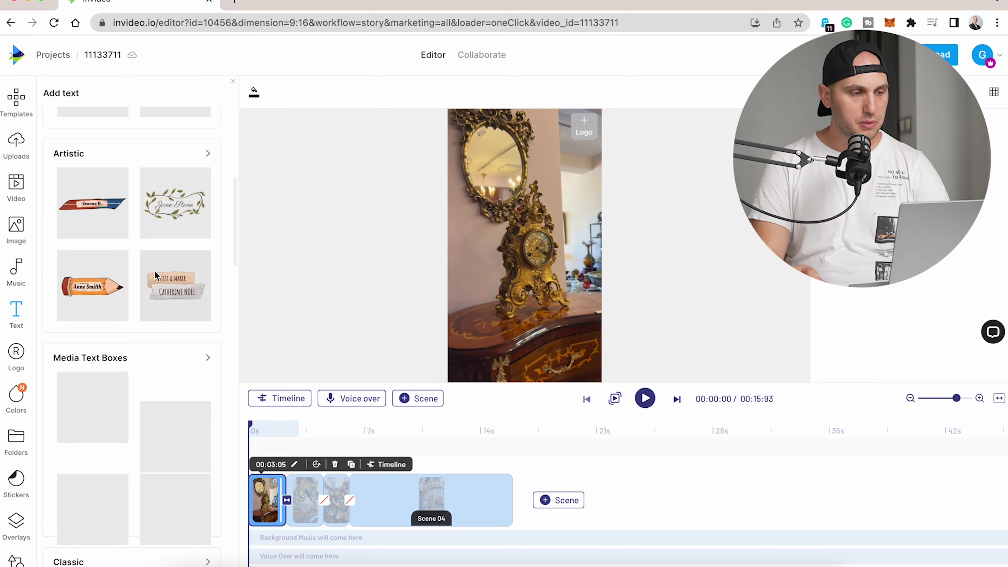
pyautogui.scroll(8, 154, 271)
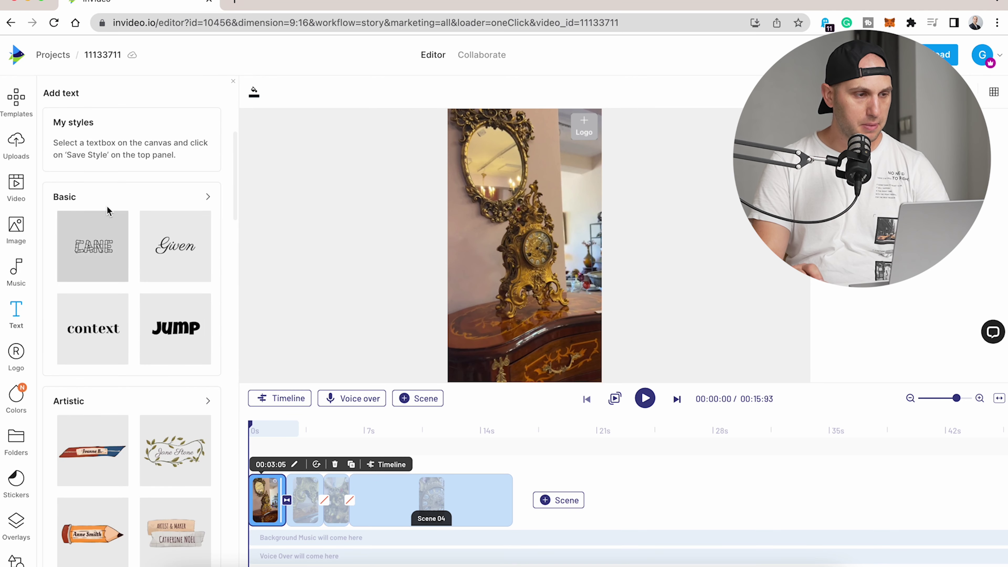
pyautogui.scroll(-8, 105, 210)
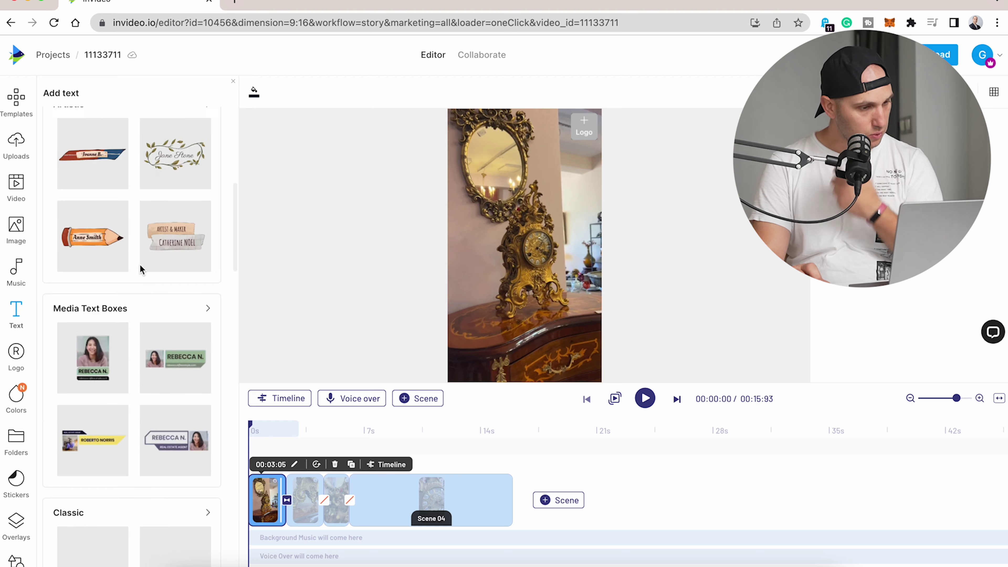
pyautogui.scroll(-8, 93, 275)
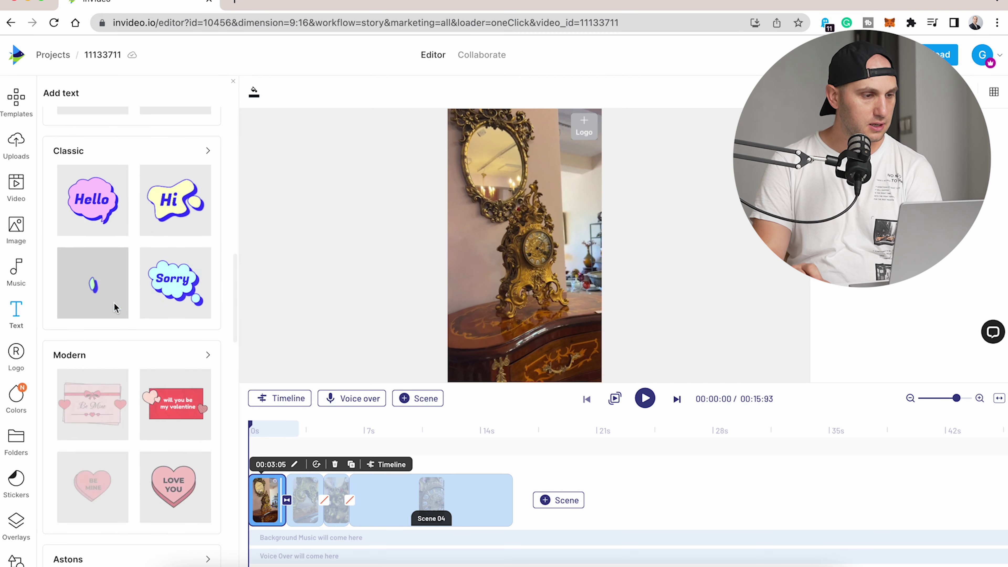
pyautogui.scroll(-10, 129, 383)
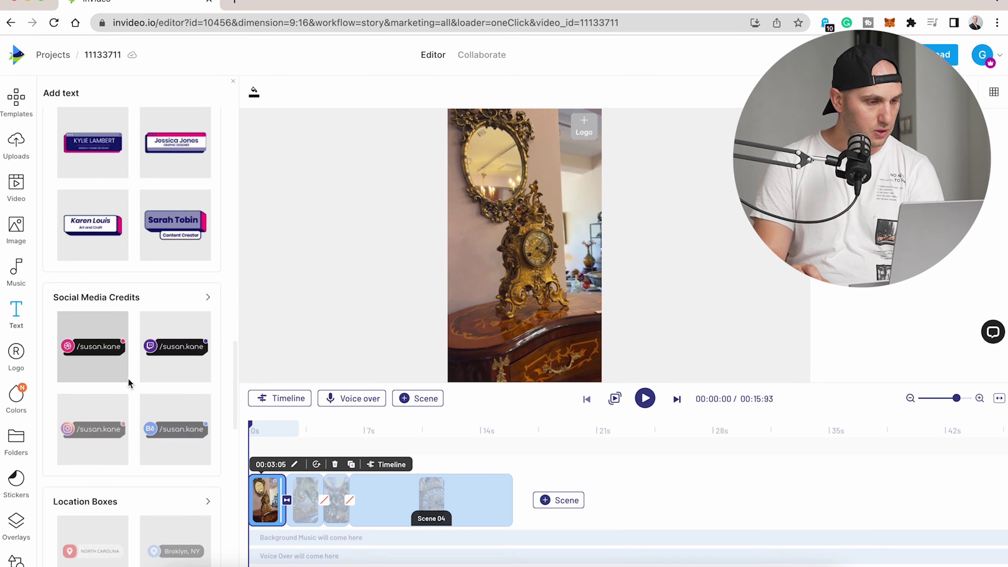
pyautogui.scroll(-15, 128, 378)
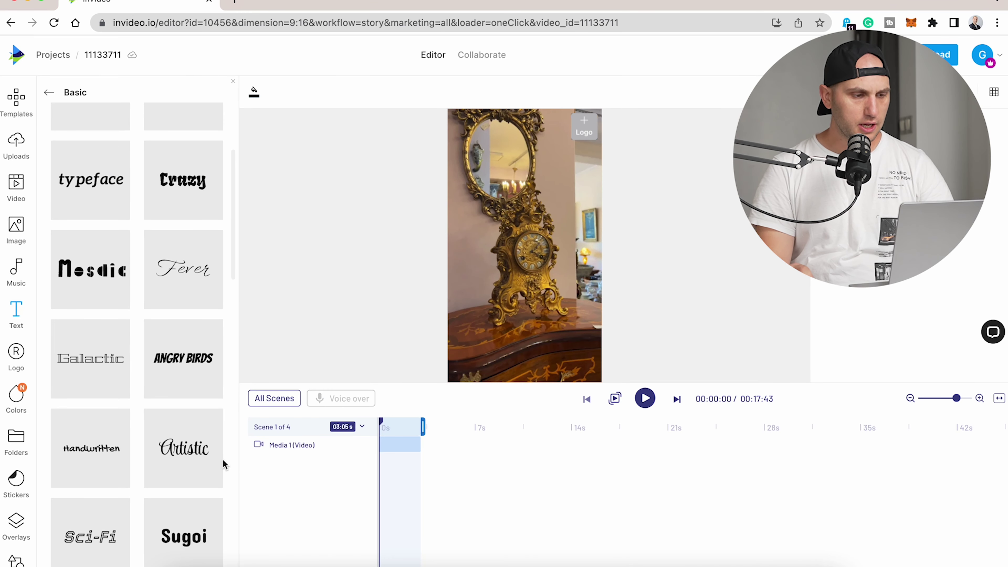
# Add an Artistic text to Scene 01 reading '19th Century' and enlarge it
pyautogui.moveTo(167, 464); pyautogui.dragTo(383, 440)
pyautogui.write('19th Centure')
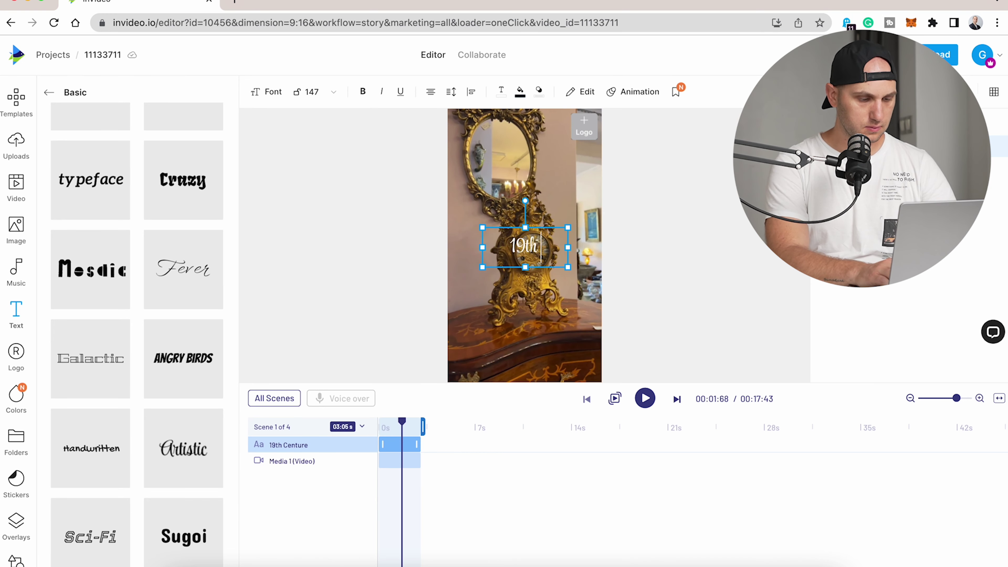
pyautogui.write('entury')
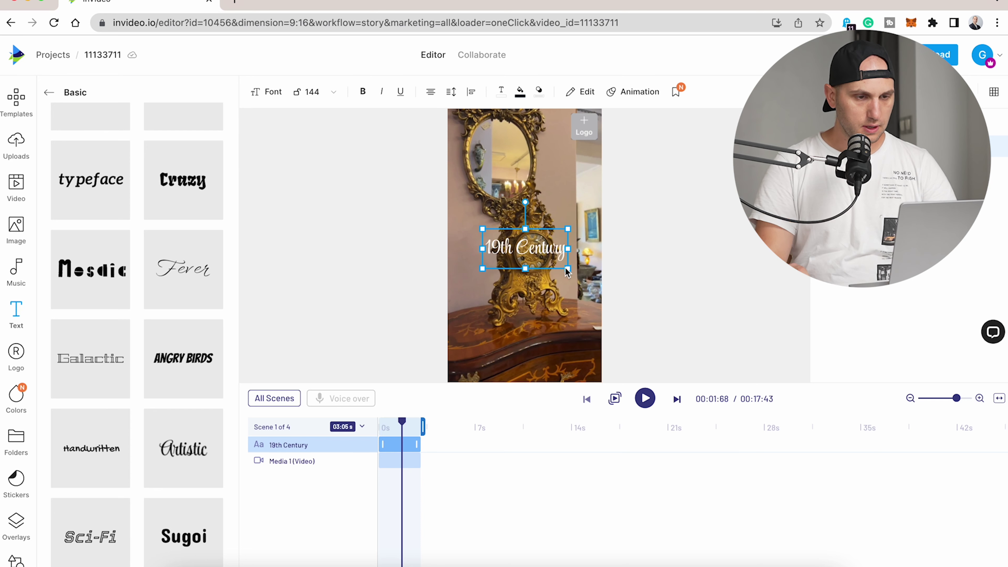
pyautogui.moveTo(567, 268); pyautogui.dragTo(609, 262)
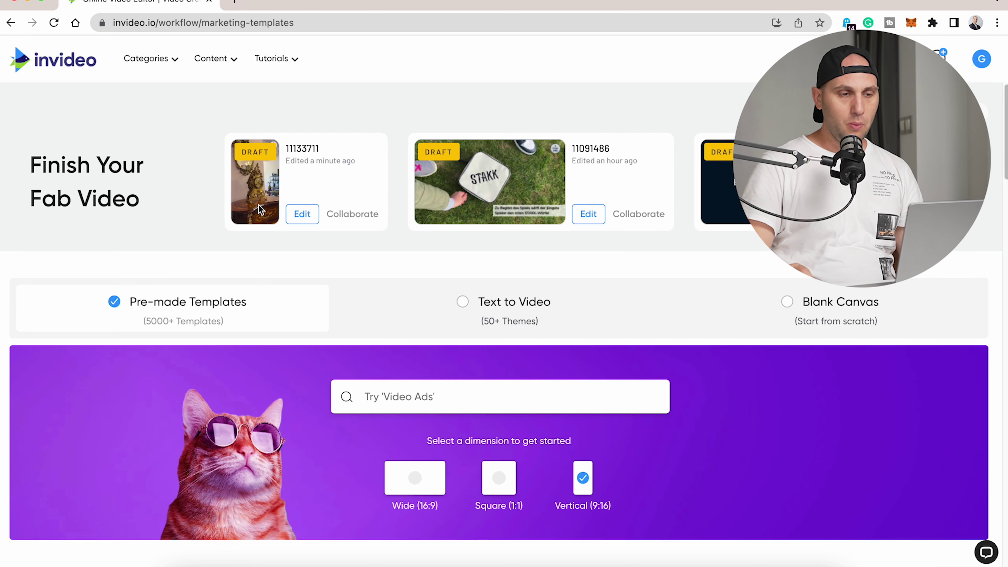
# Find the favourited 'New Video' vertical template and start a project from it
pyautogui.scroll(-10, 258, 205)
pyautogui.scroll(-5, 236, 186)
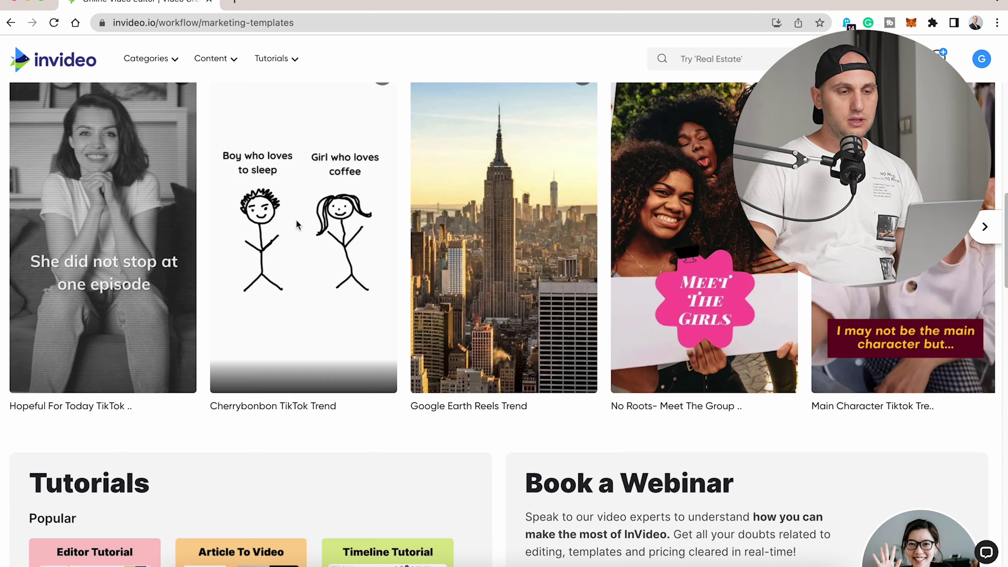
pyautogui.scroll(-5, 391, 247)
pyautogui.scroll(-7, 391, 246)
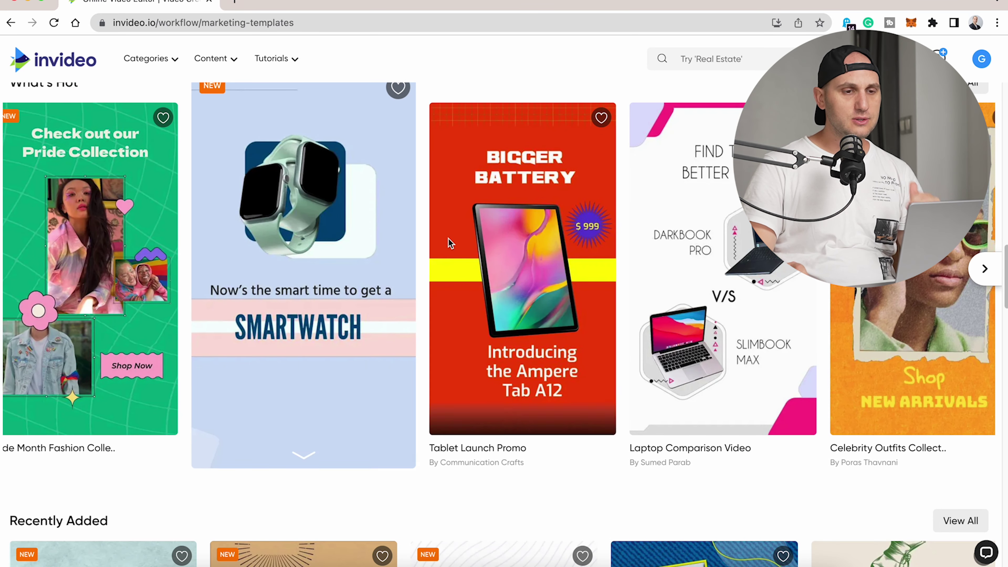
pyautogui.scroll(20, 504, 240)
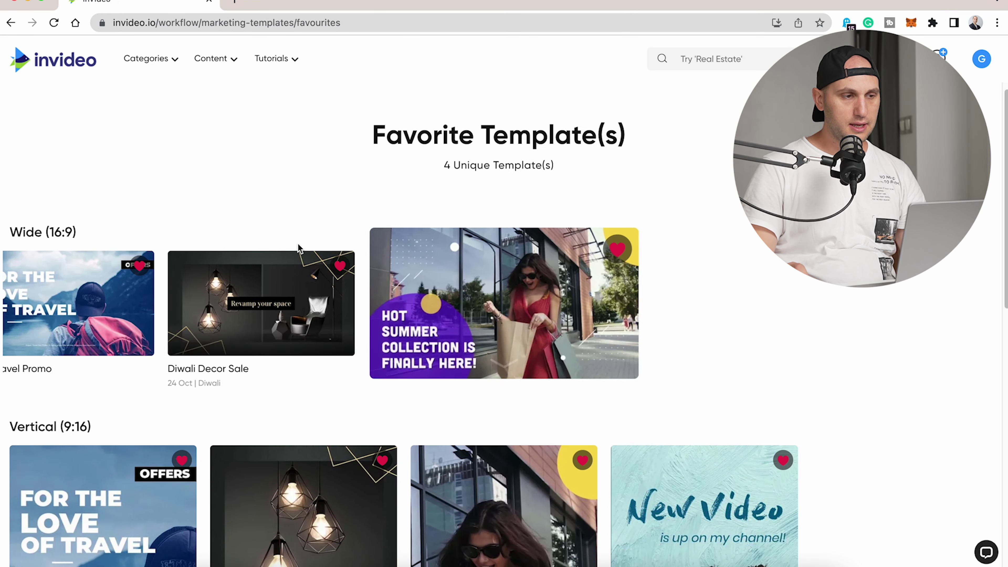
pyautogui.scroll(-5, 302, 163)
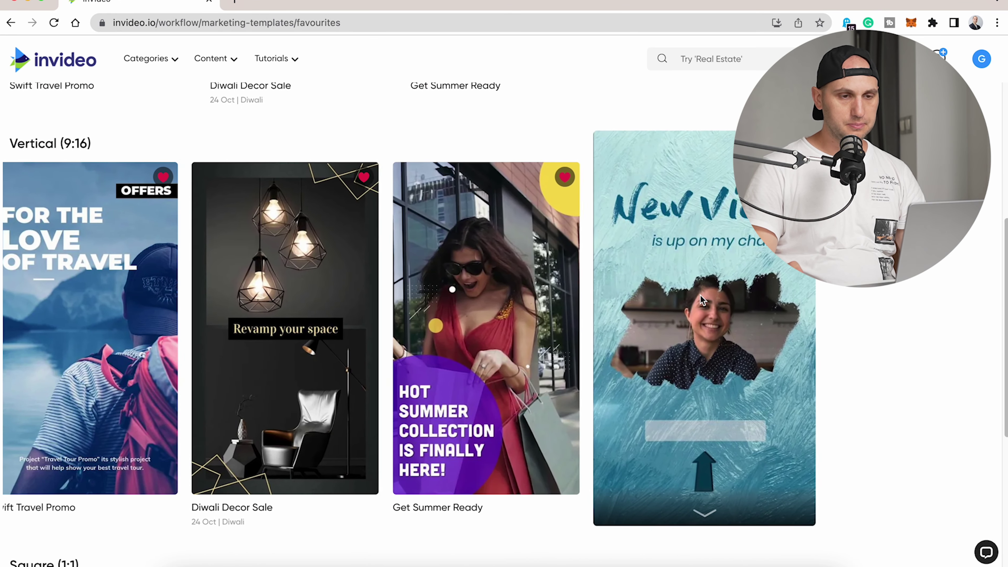
pyautogui.click(790, 323)
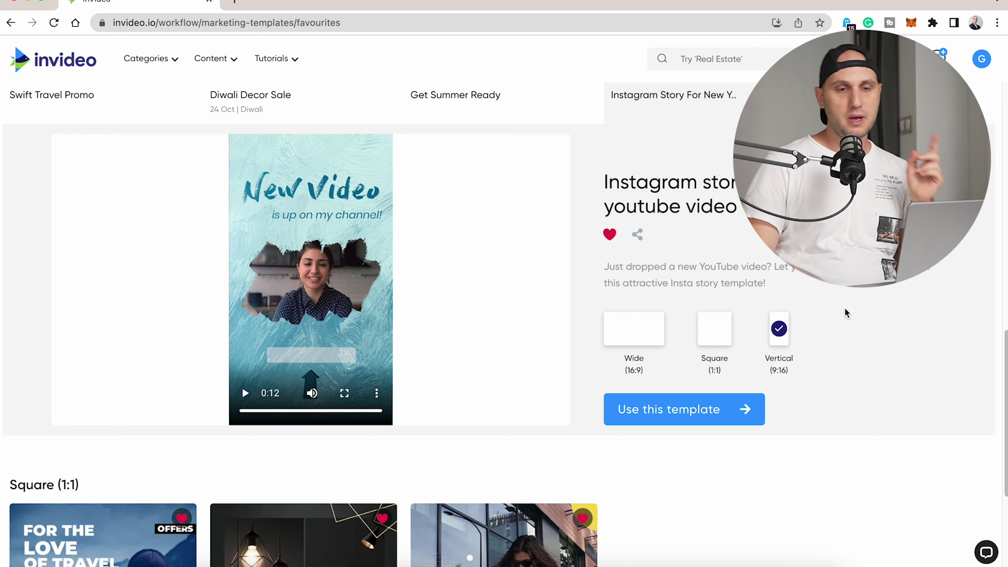
pyautogui.click(733, 409)
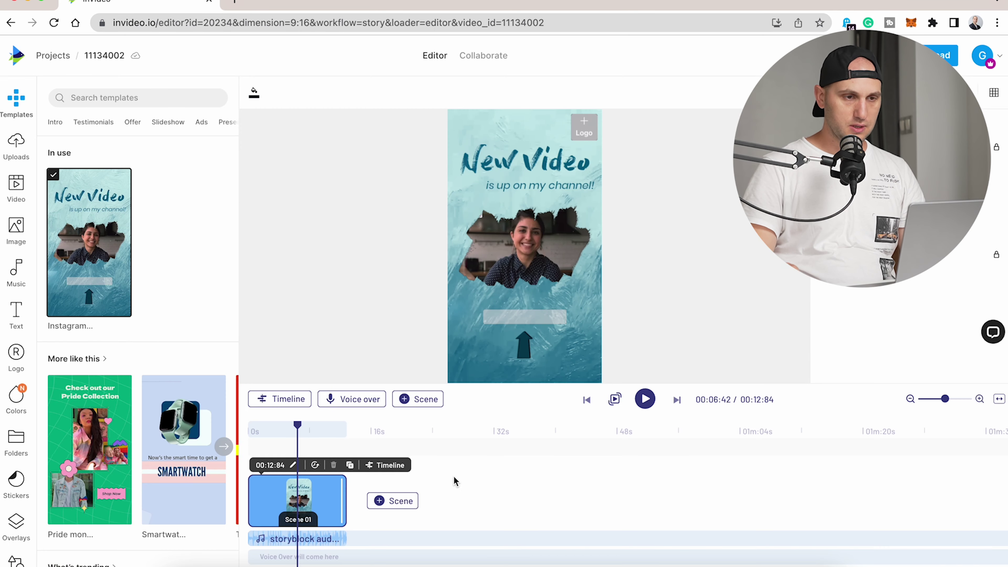
# Replace the template's sample video with IMG_1747.MOV from Uploads
pyautogui.doubleClick(269, 504)
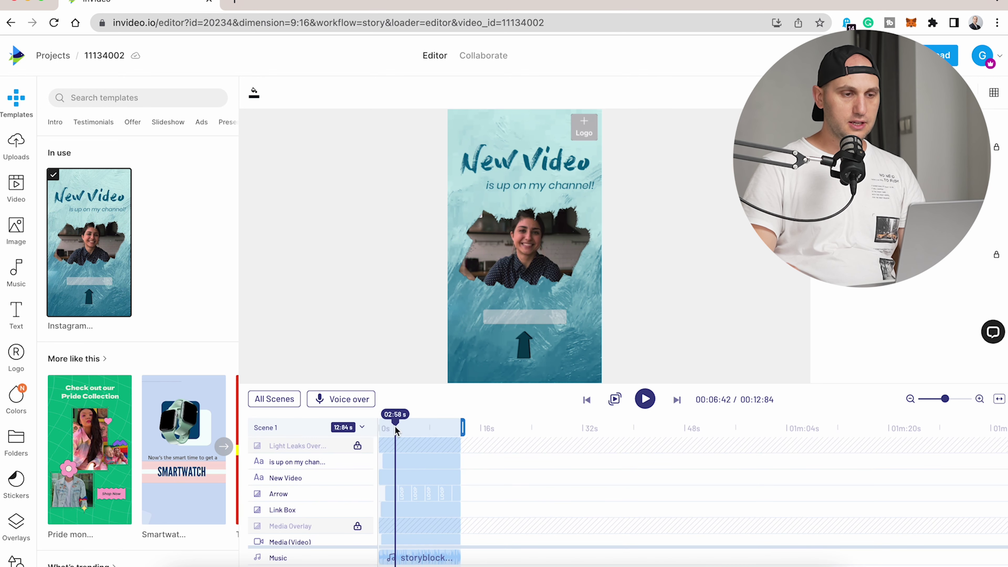
pyautogui.moveTo(390, 431); pyautogui.dragTo(441, 425)
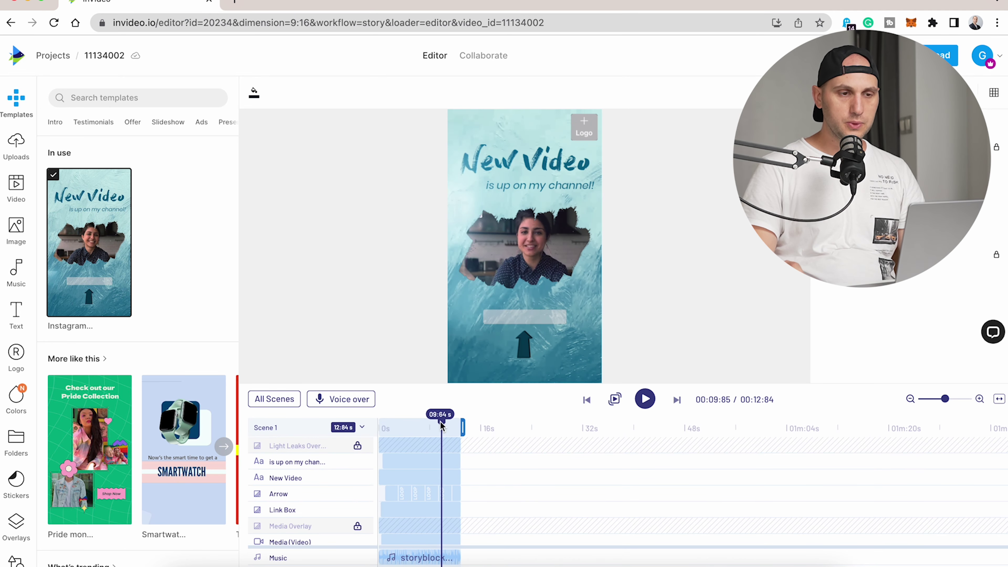
pyautogui.click(532, 255)
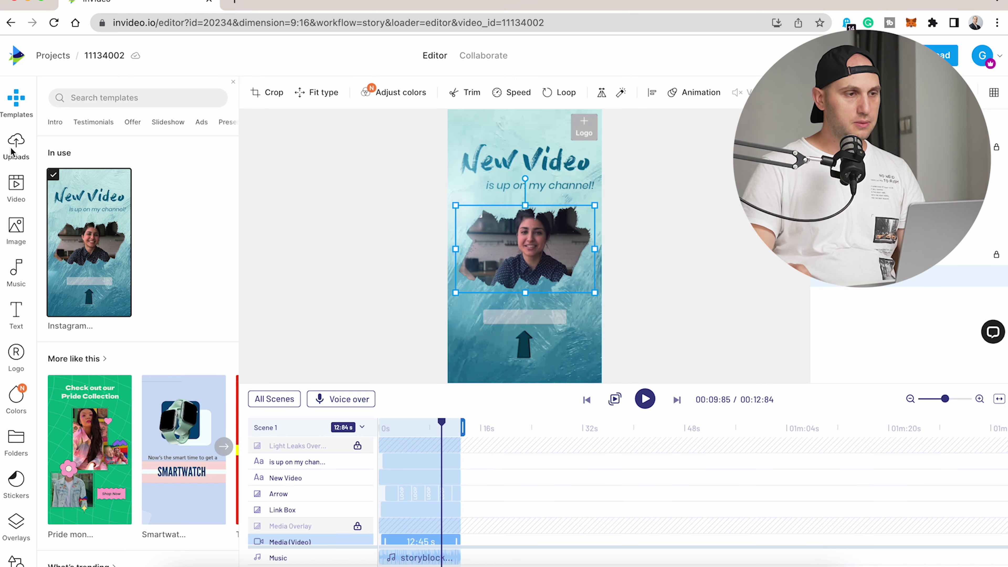
pyautogui.click(16, 142)
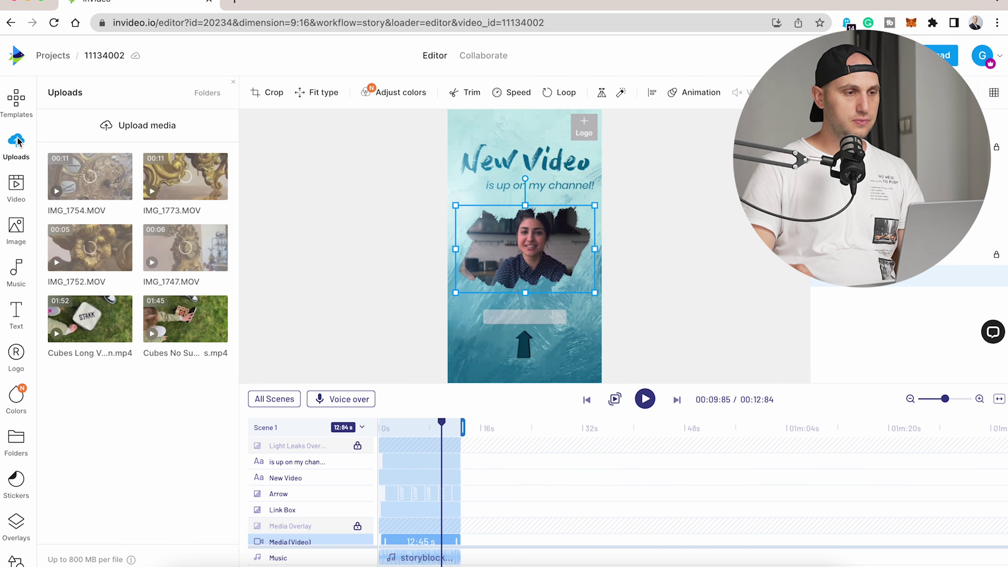
pyautogui.moveTo(182, 246); pyautogui.dragTo(529, 271)
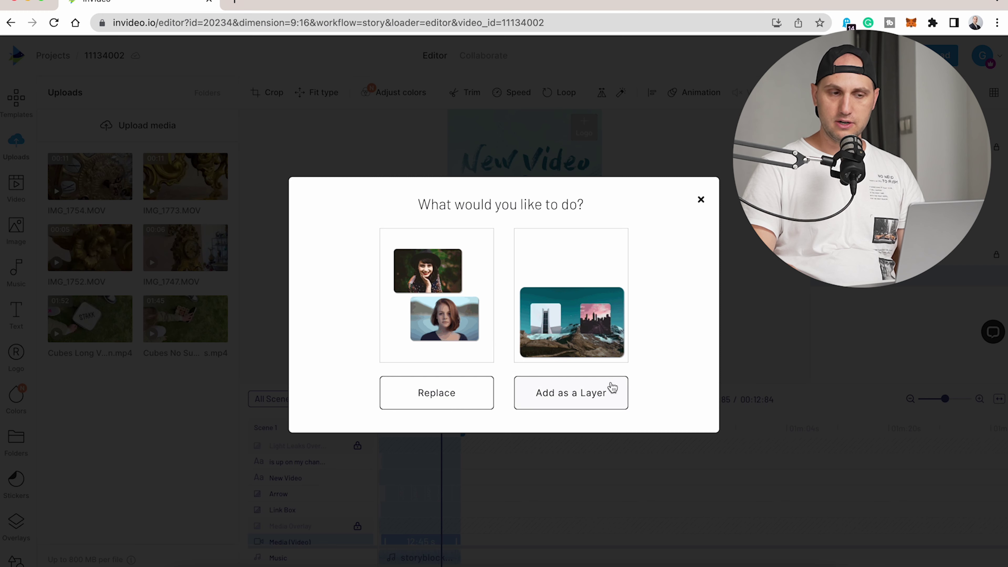
pyautogui.click(438, 392)
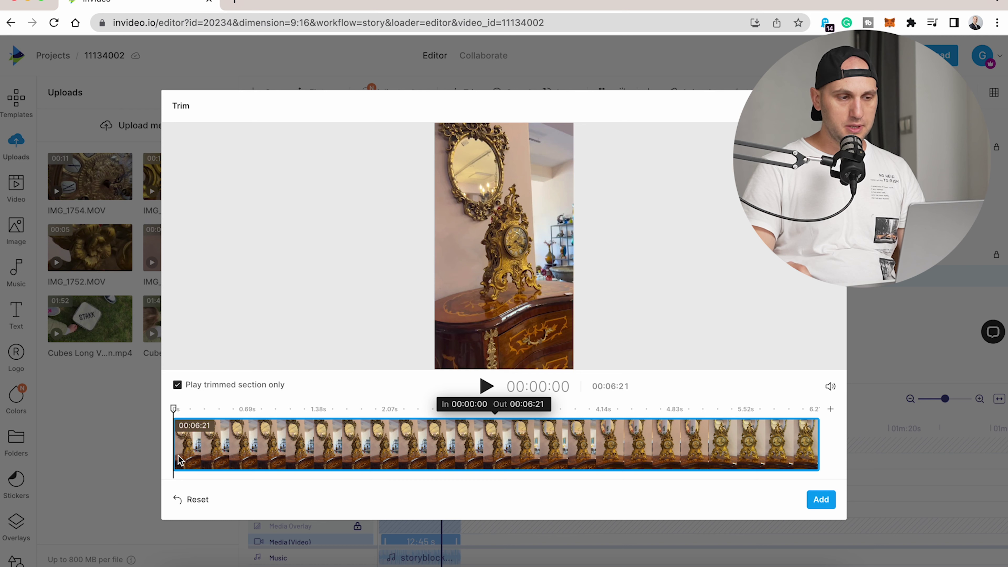
# Trim the clock clip's start and end to 3.69 seconds and add it
pyautogui.moveTo(178, 461); pyautogui.dragTo(442, 456)
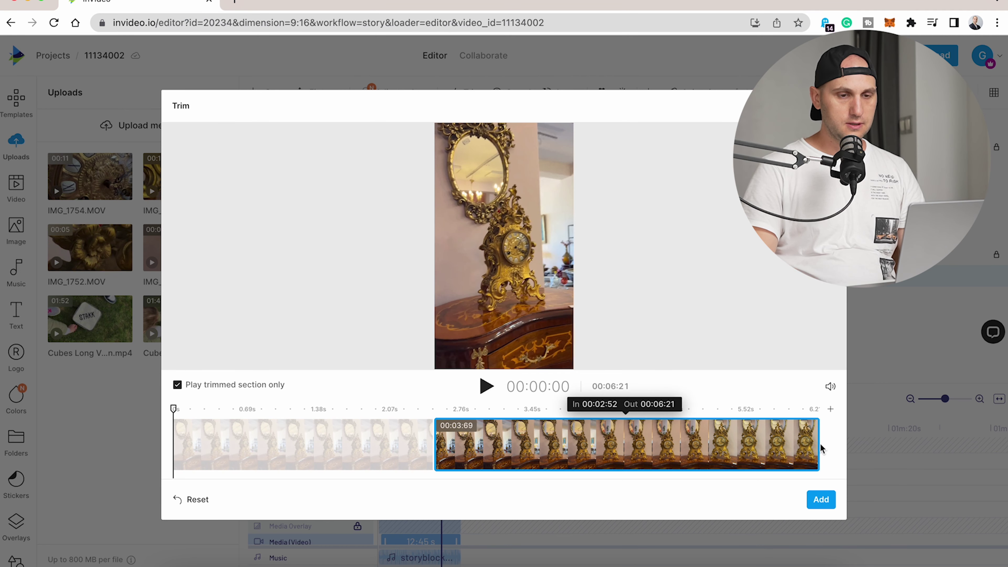
pyautogui.moveTo(819, 444); pyautogui.dragTo(578, 445)
pyautogui.click(820, 499)
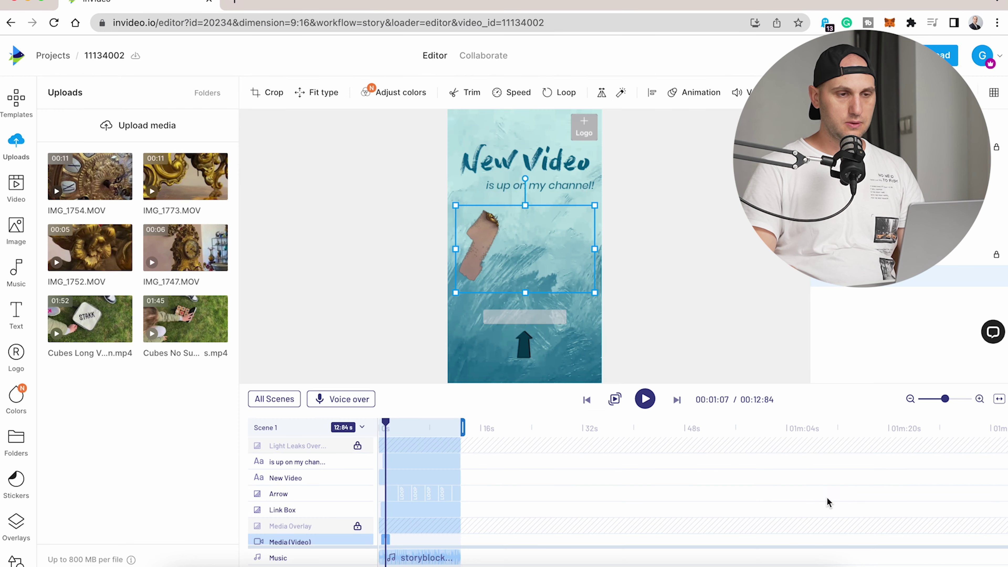
# Set the clock clip's playback speed to 0.75 and preview the slowed scene
pyautogui.moveTo(396, 431); pyautogui.dragTo(359, 428)
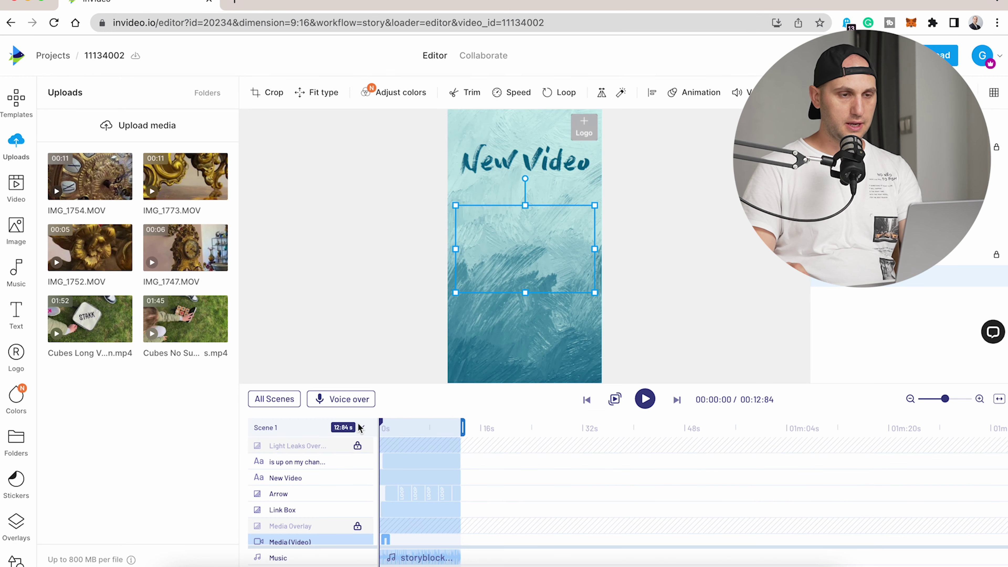
pyautogui.click(397, 468)
pyautogui.scroll(-1, 377, 524)
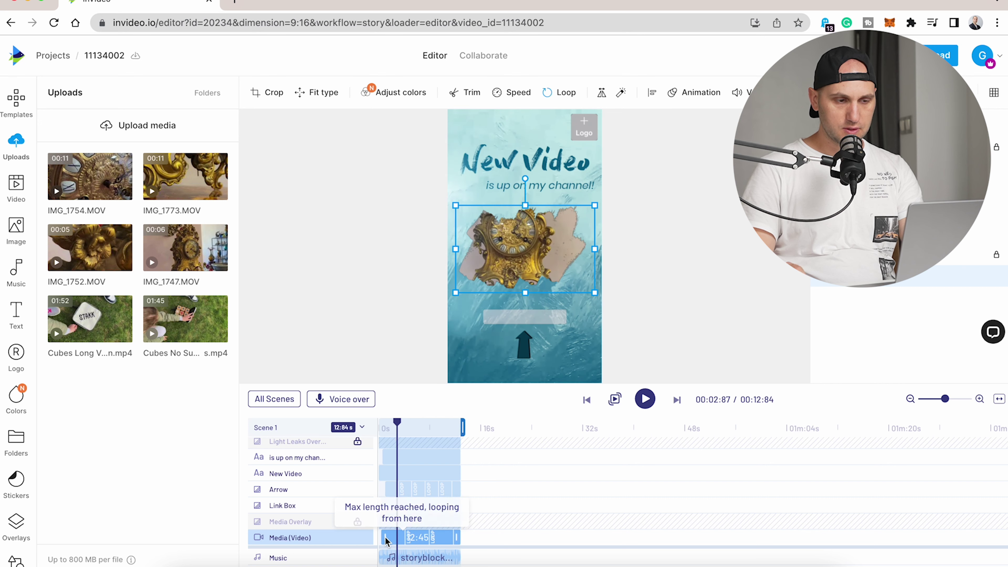
pyautogui.click(516, 94)
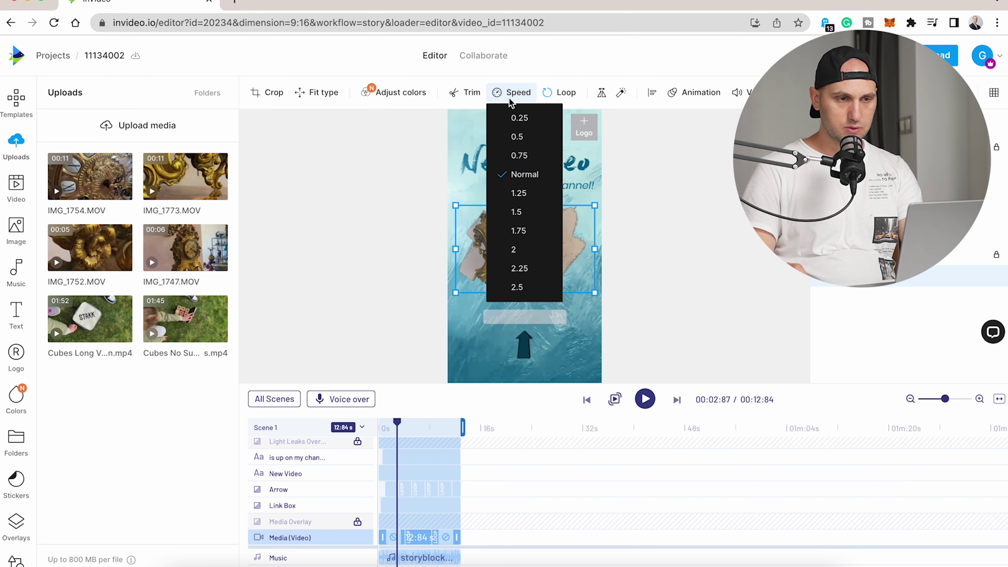
pyautogui.click(543, 156)
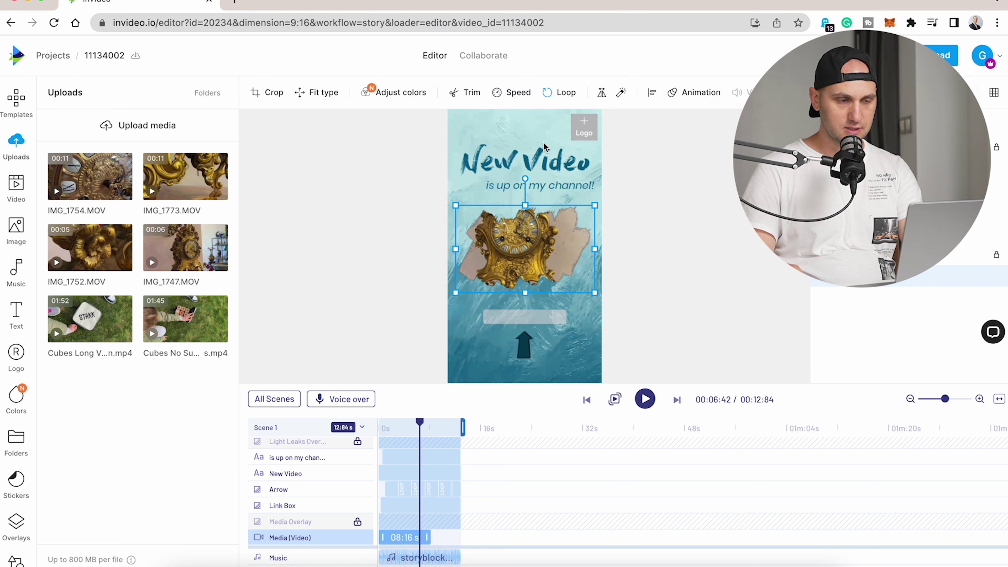
pyautogui.press('space')
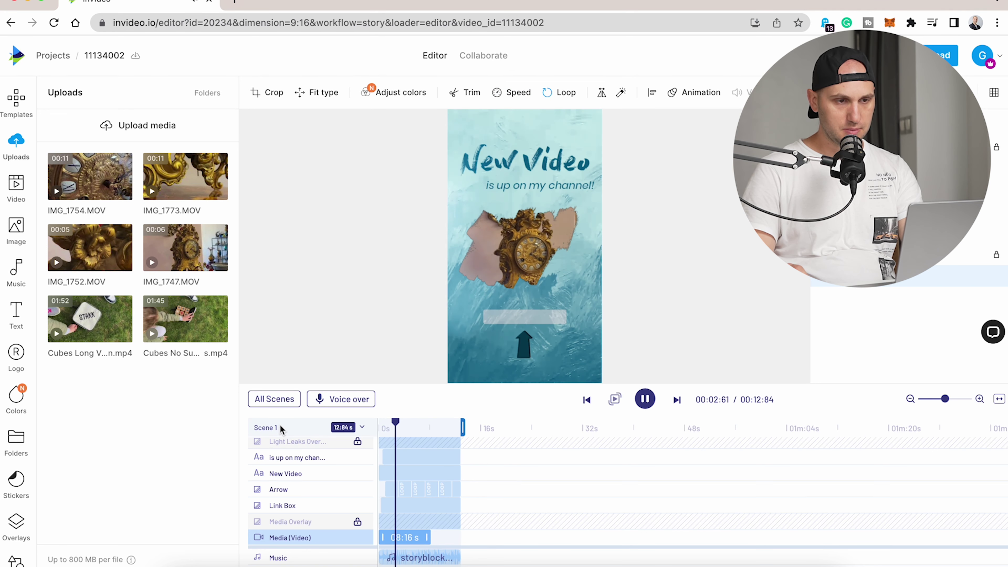
pyautogui.press('space')
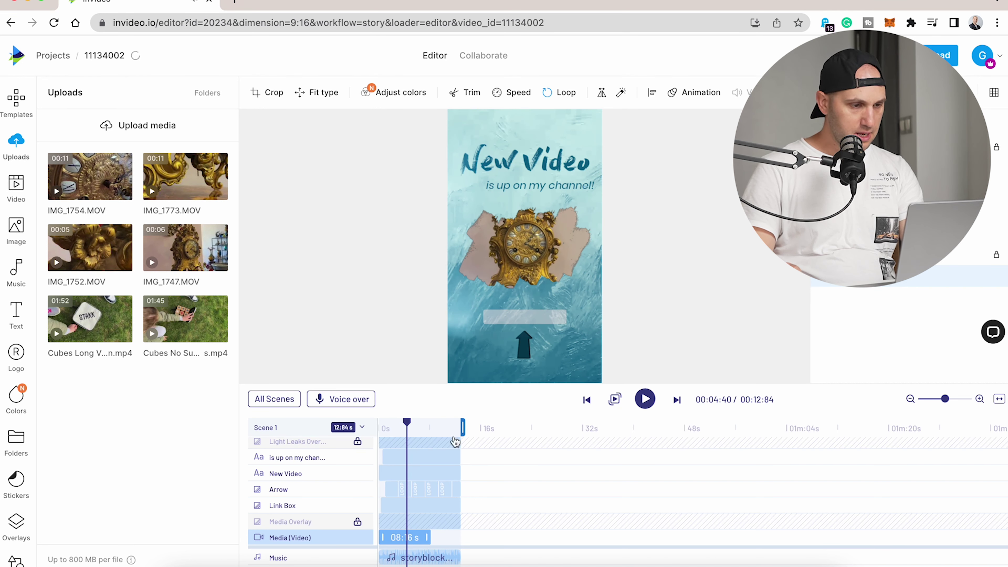
pyautogui.click(417, 510)
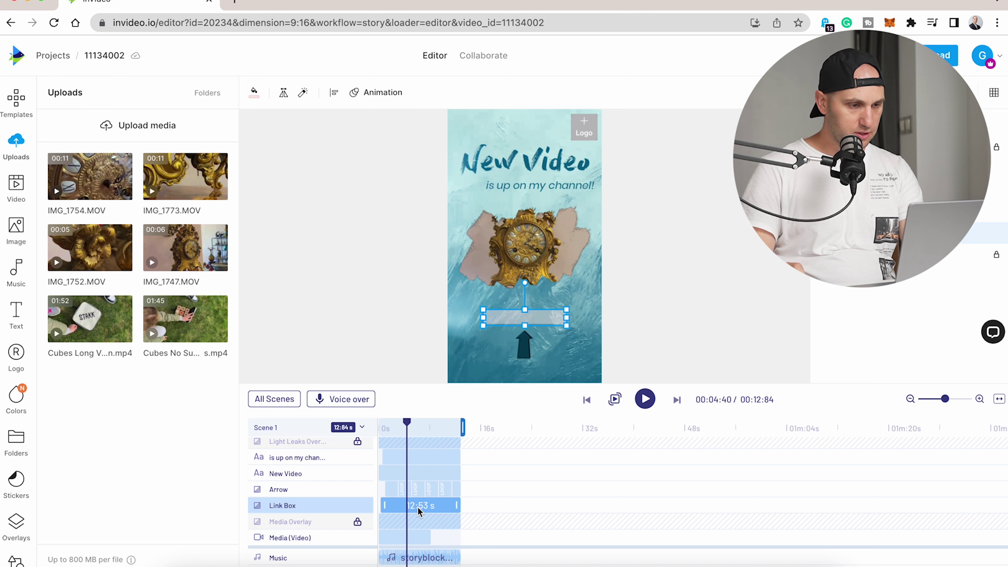
# Brighten the clock clip's colors to brightness 24 and contrast 36
pyautogui.click(417, 538)
pyautogui.click(392, 93)
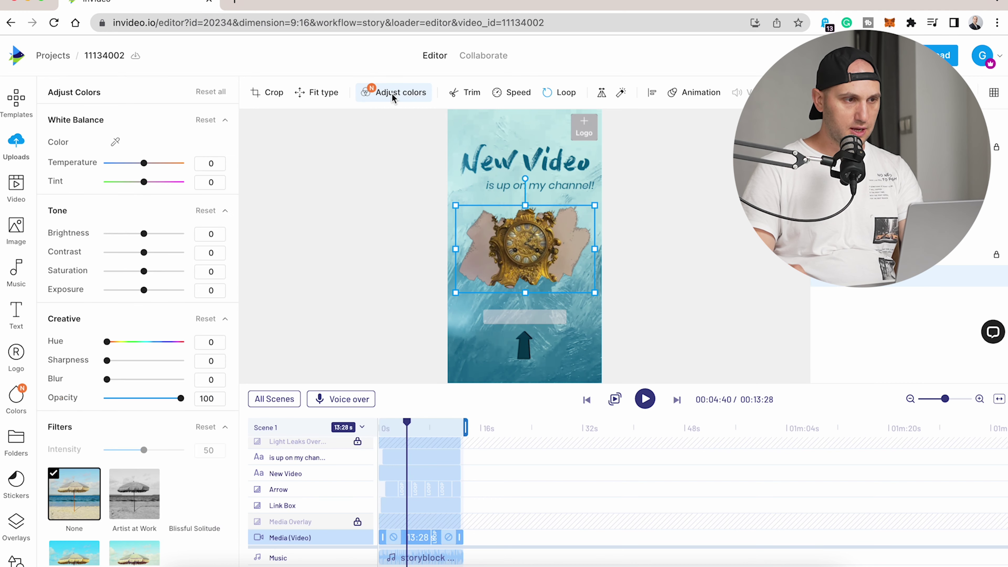
pyautogui.moveTo(144, 235)
pyautogui.mouseDown()
pyautogui.moveTo(165, 234)
pyautogui.moveTo(152, 234)
pyautogui.mouseUp()
pyautogui.moveTo(144, 253); pyautogui.dragTo(156, 254)
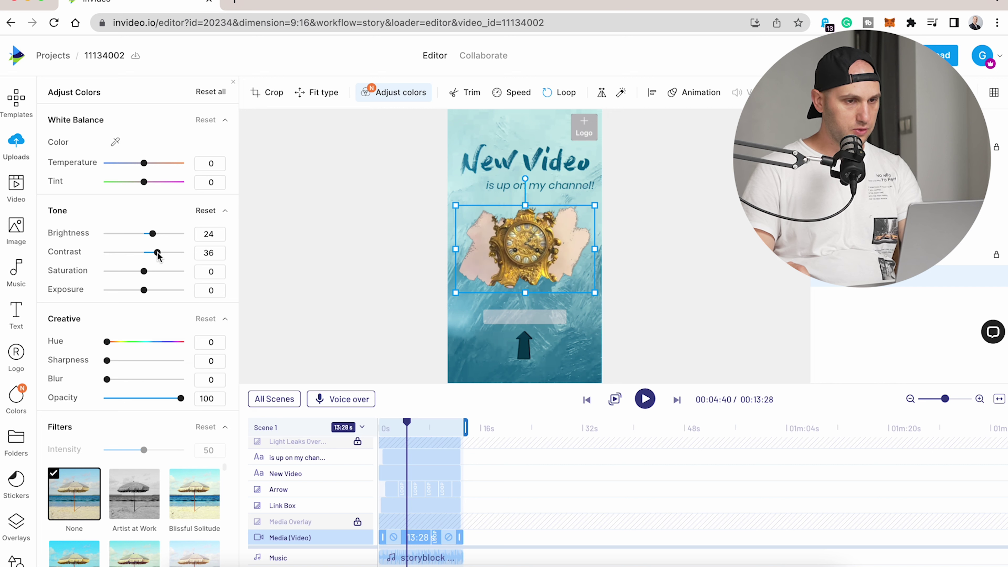